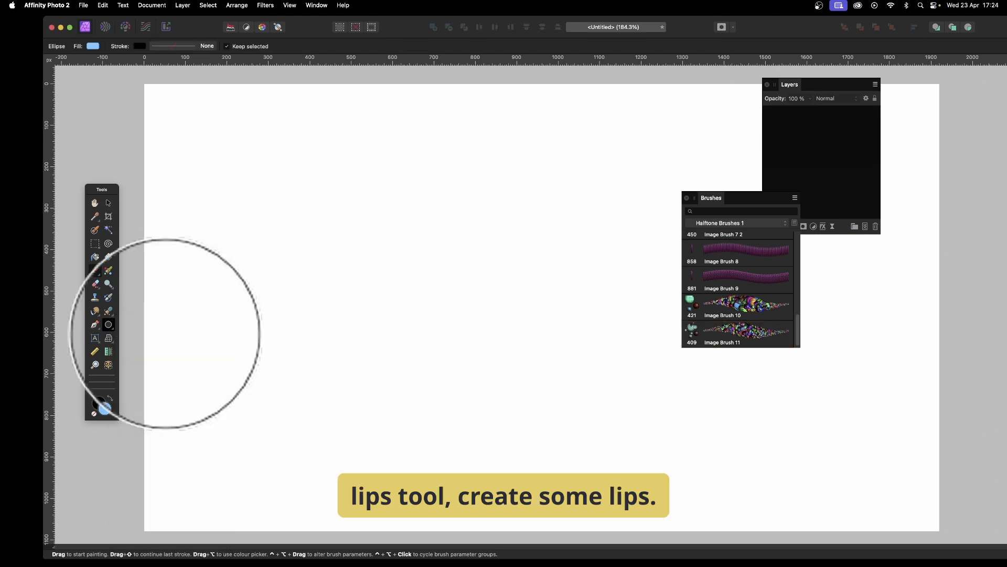
Draw a large light blue circle and a smaller circle beside it, filling the smaller one orange (RGB 255, 132, 39)
drag(260, 169, 386, 294)
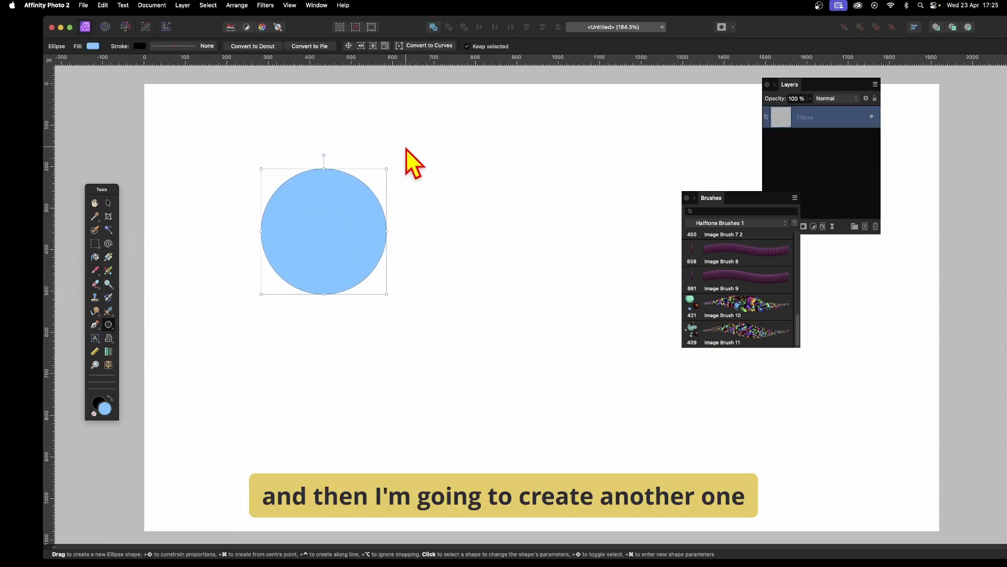
drag(405, 146, 481, 223)
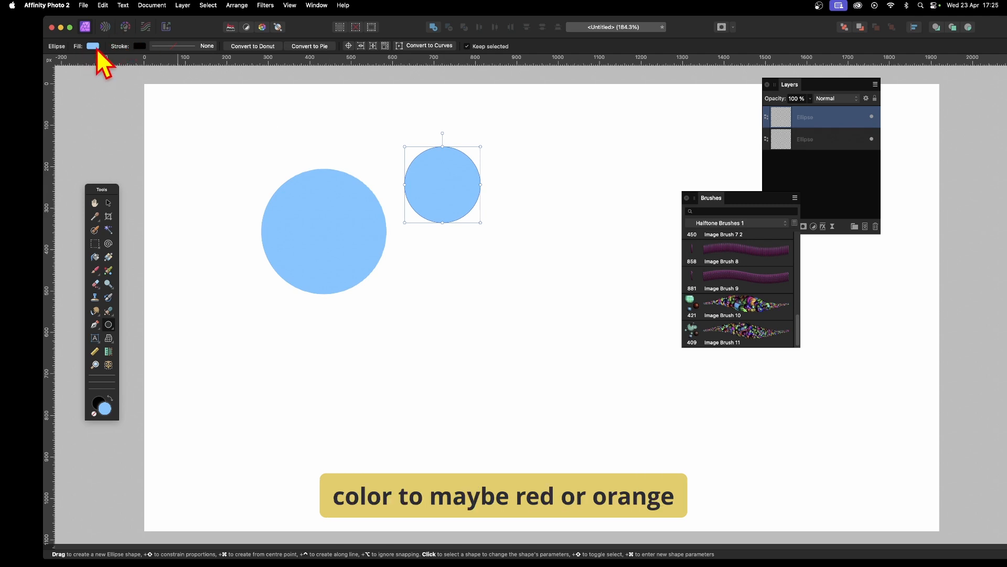
click(94, 47)
click(96, 130)
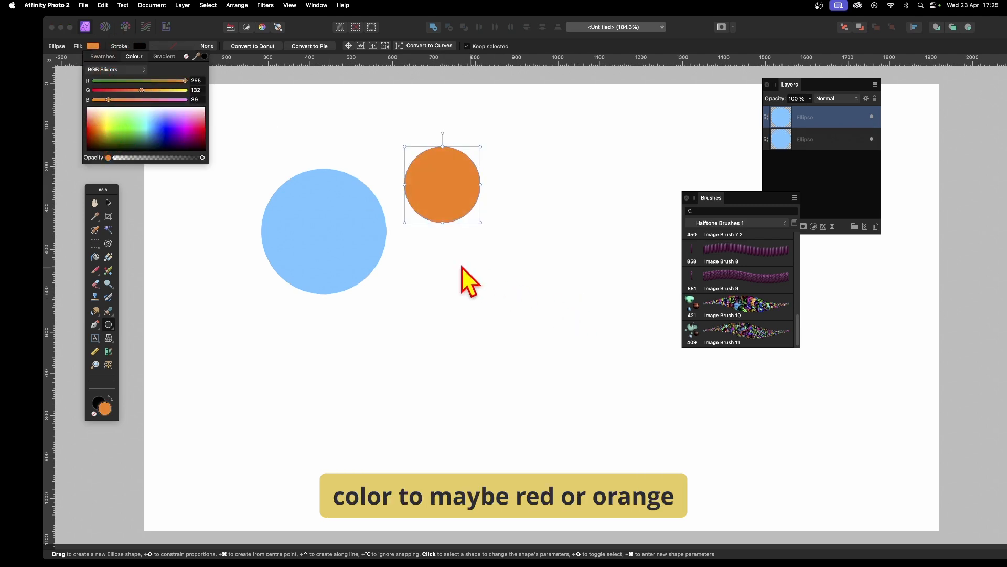
Draw a third, smallest circle below the orange one and fill it pink
drag(397, 244, 442, 287)
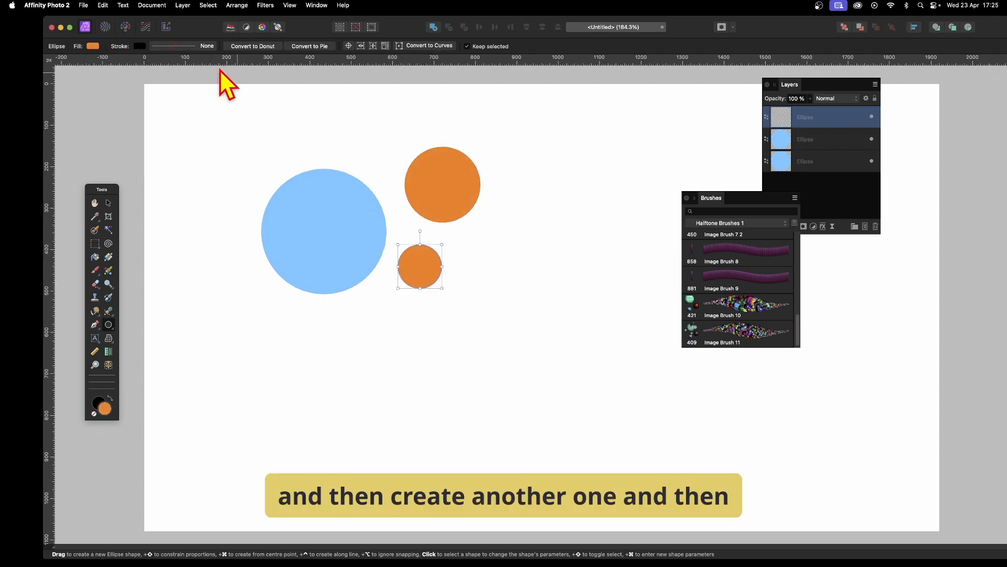
click(95, 47)
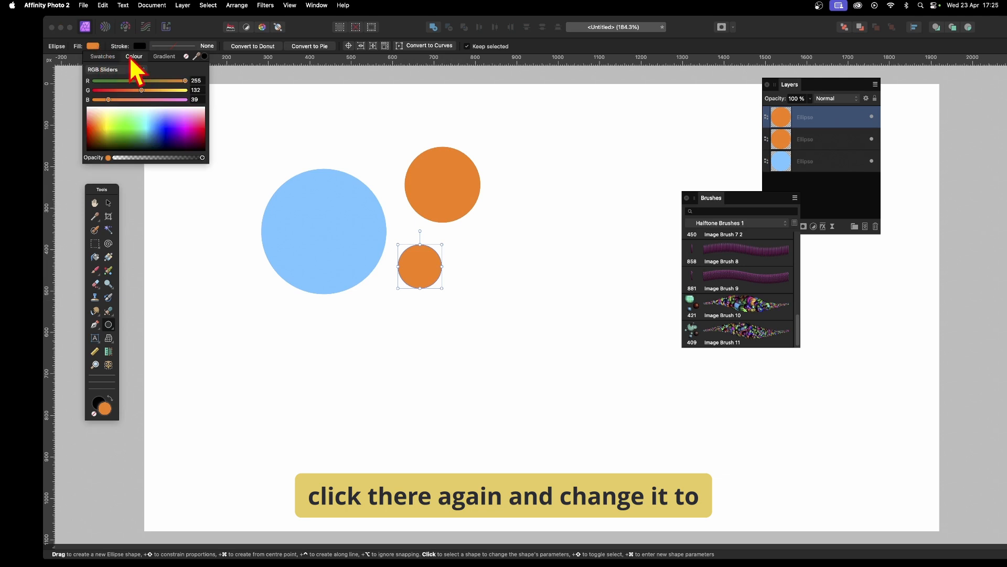
click(198, 134)
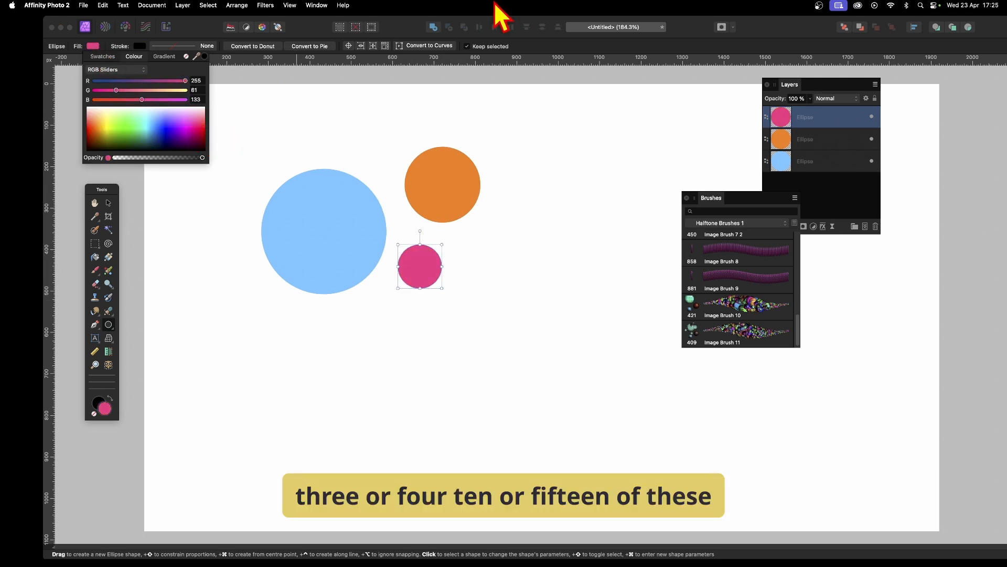
Select all three circles together, shift them slightly down and left, and enlarge them to about 850 px wide
click(108, 201)
drag(250, 99, 542, 315)
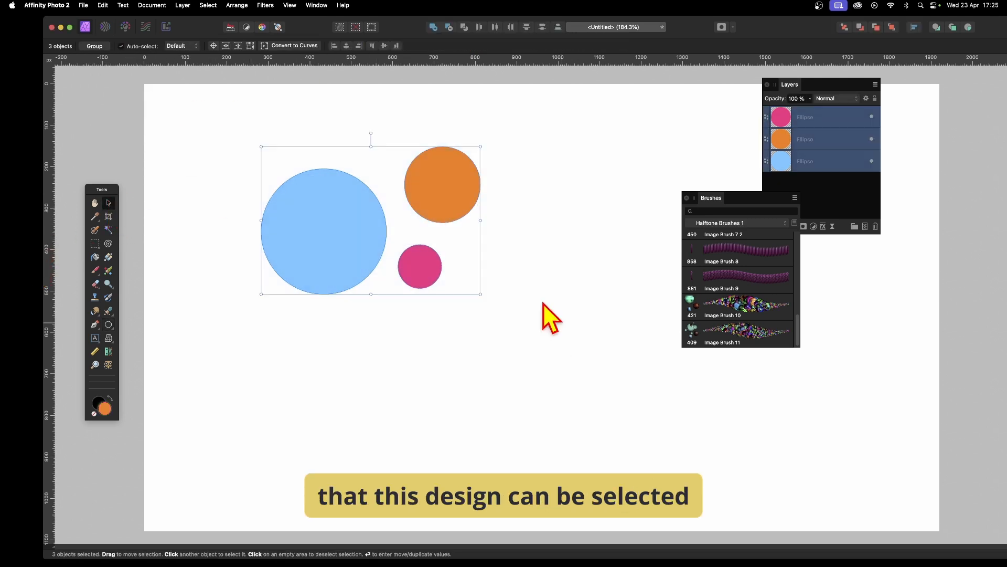
drag(464, 192, 428, 212)
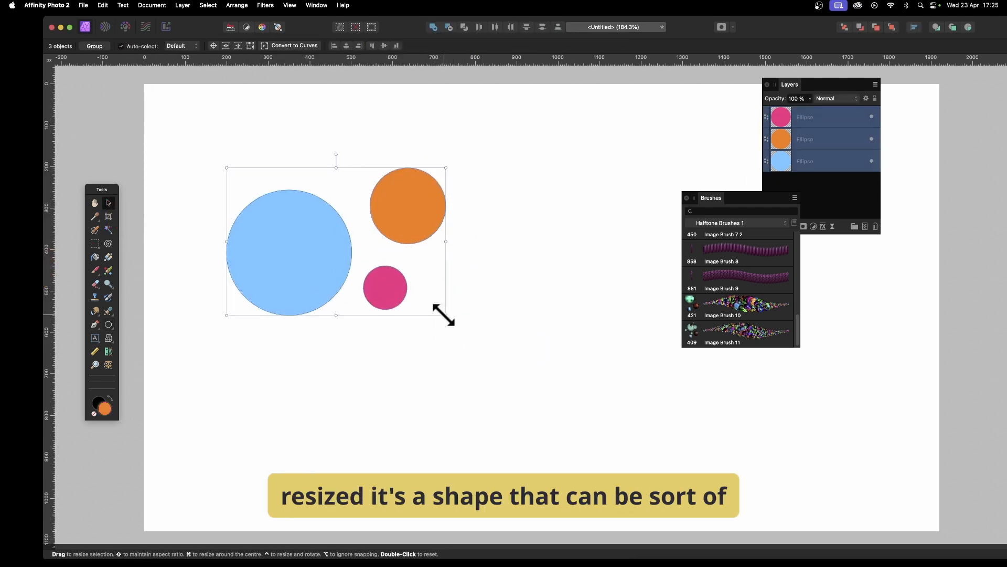
drag(446, 313, 577, 413)
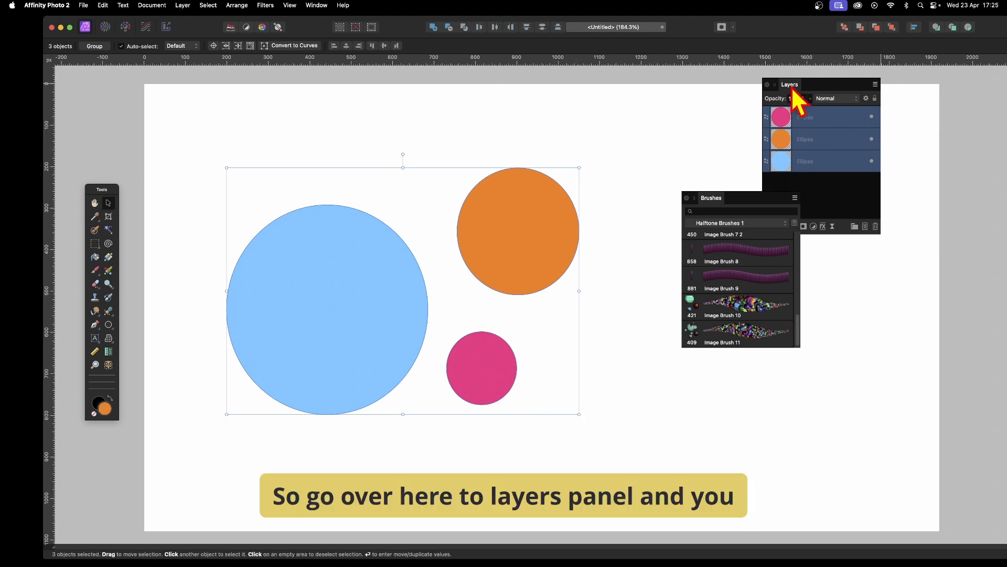
Group the three selected circles and rasterise the group into one pixel layer
drag(789, 85, 721, 107)
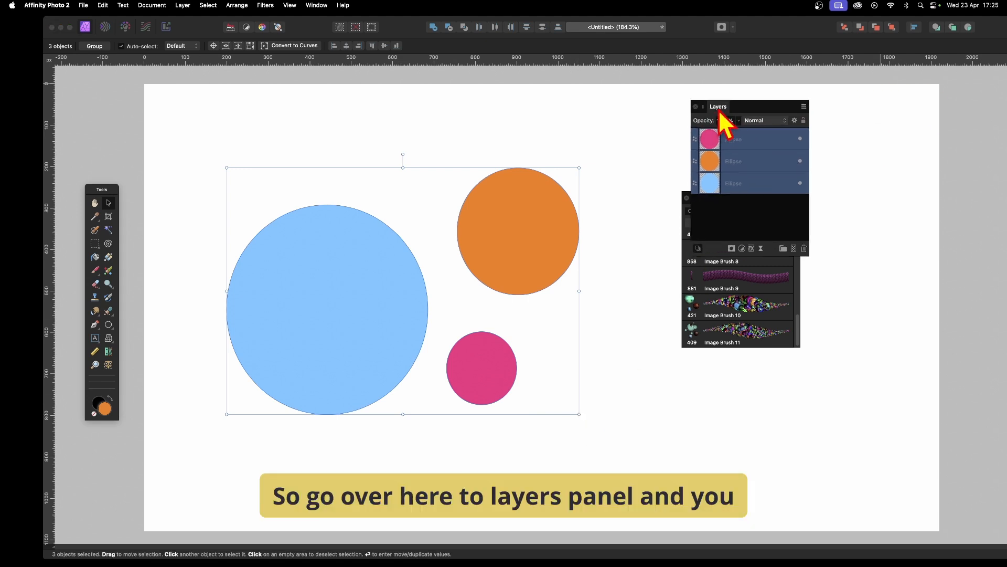
click(316, 5)
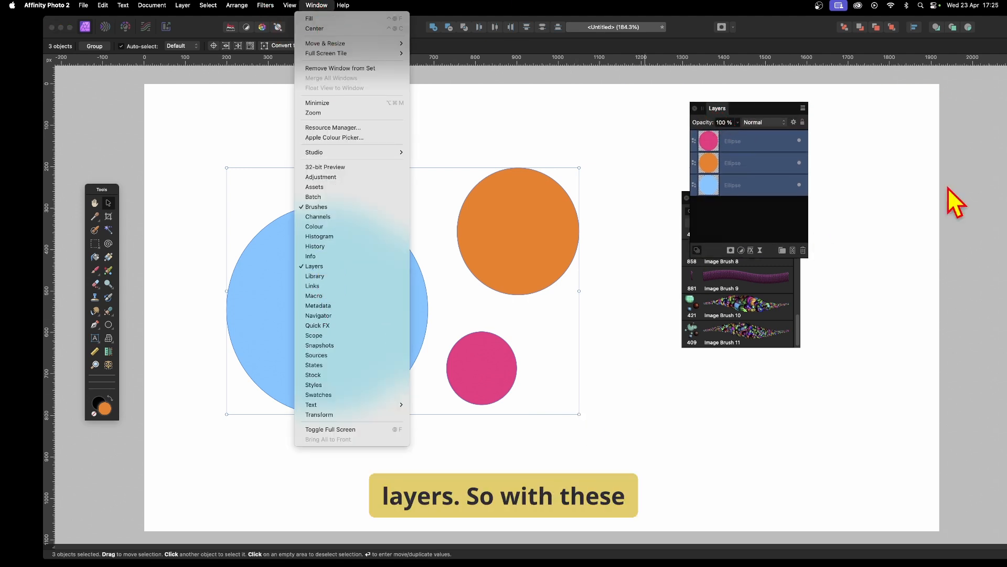
click(734, 148)
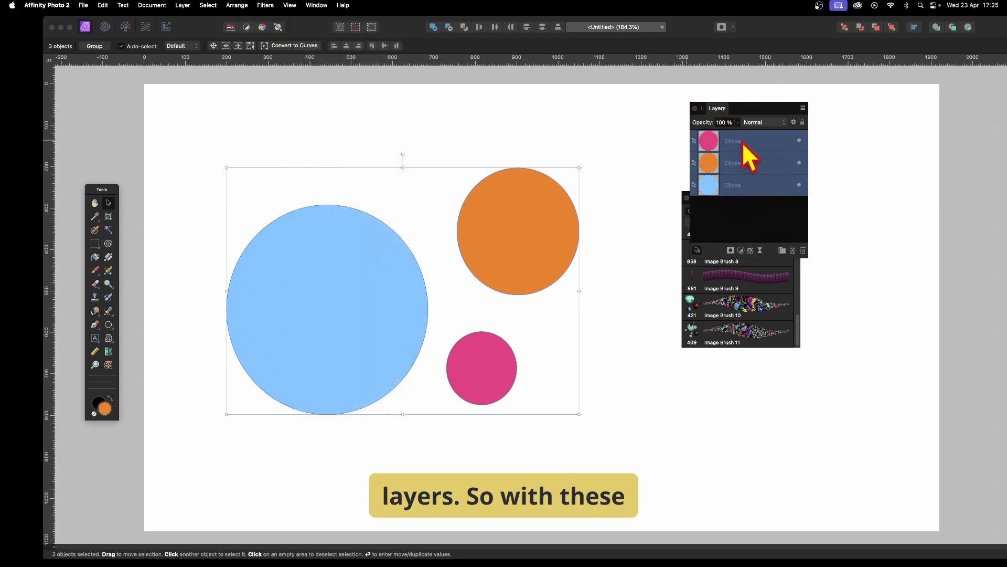
right_click(738, 143)
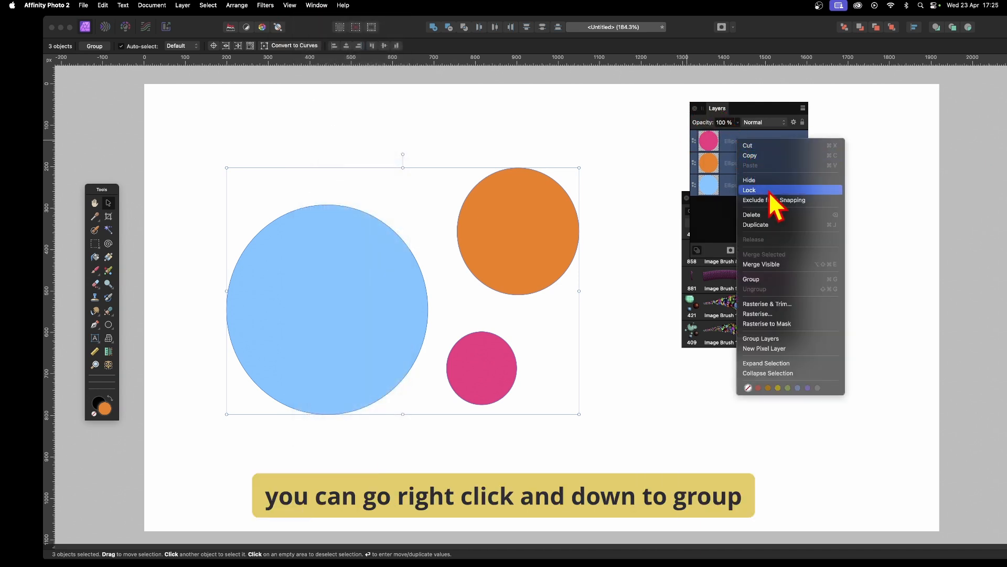
click(762, 283)
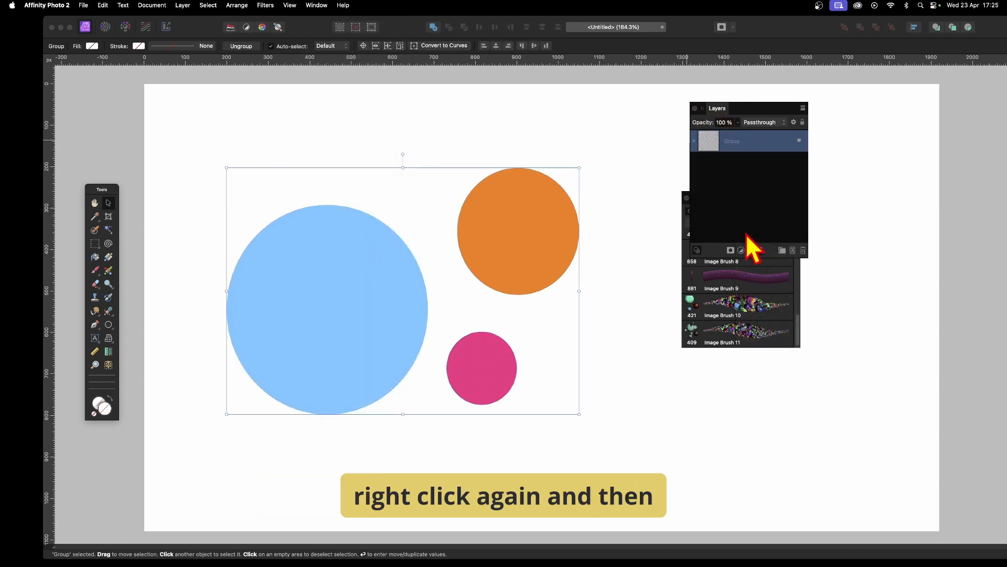
right_click(741, 145)
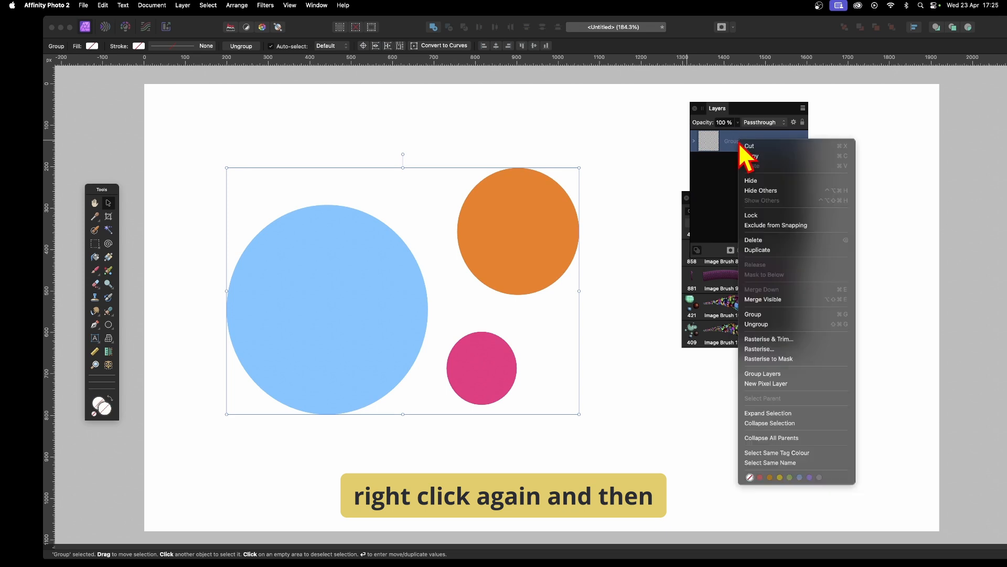
click(784, 348)
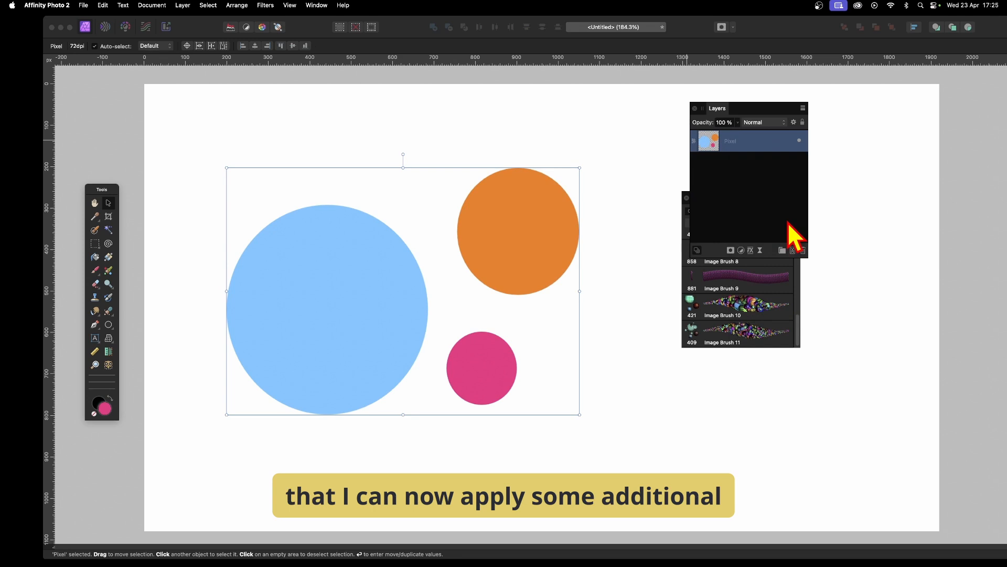
Add a live Halftone filter to the pixel layer with a cell size of about 65.5
click(182, 7)
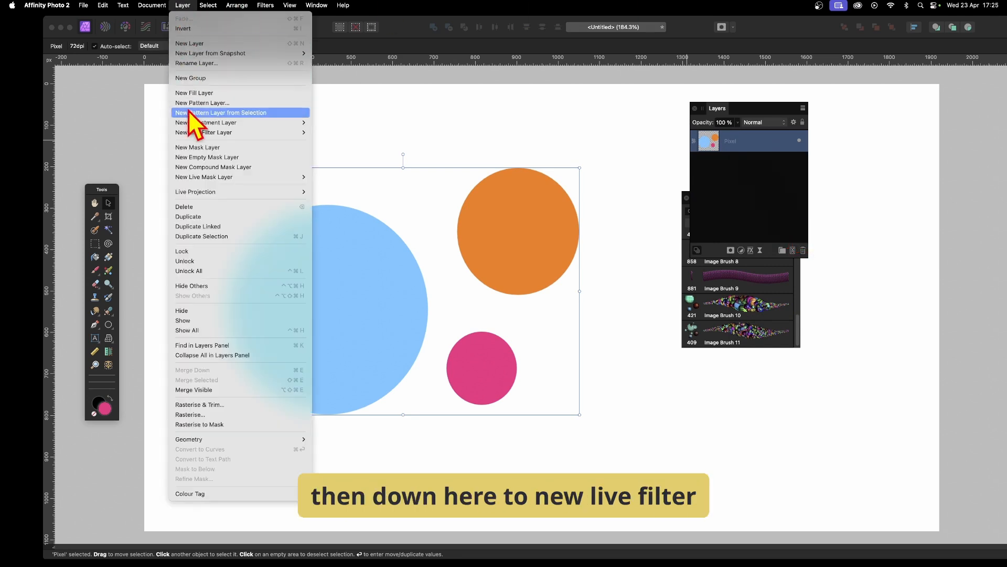
mouse_move(191, 133)
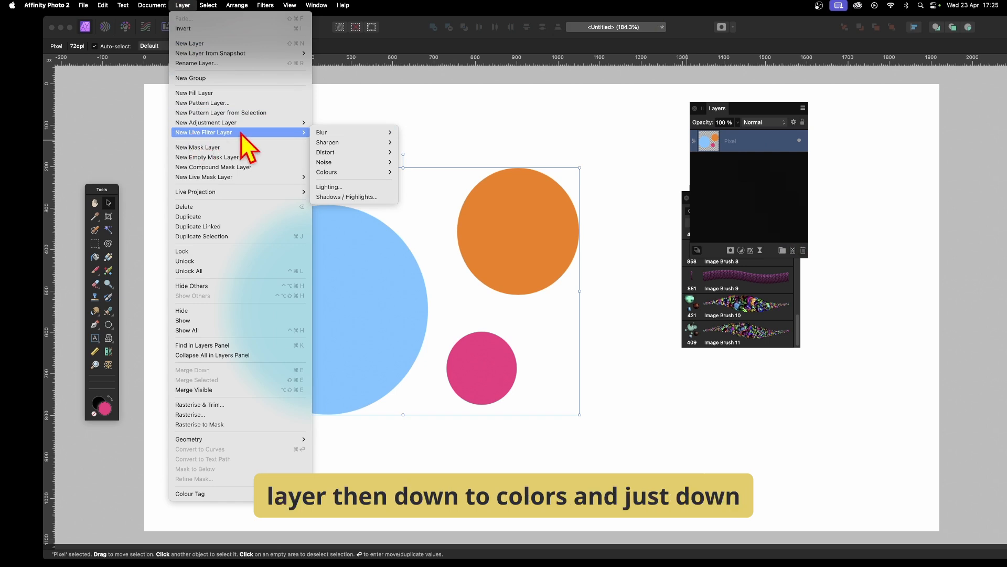
mouse_move(343, 173)
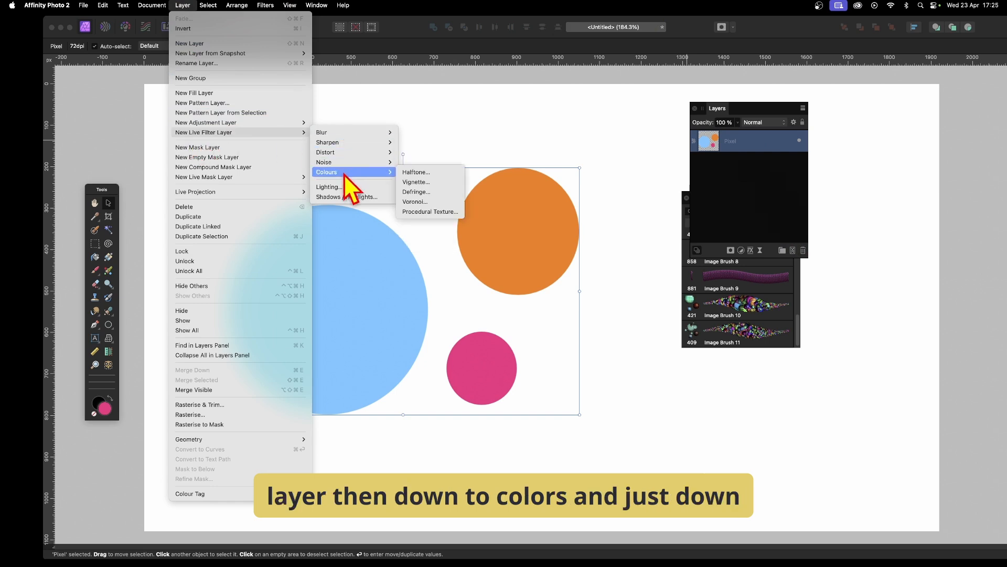
click(433, 173)
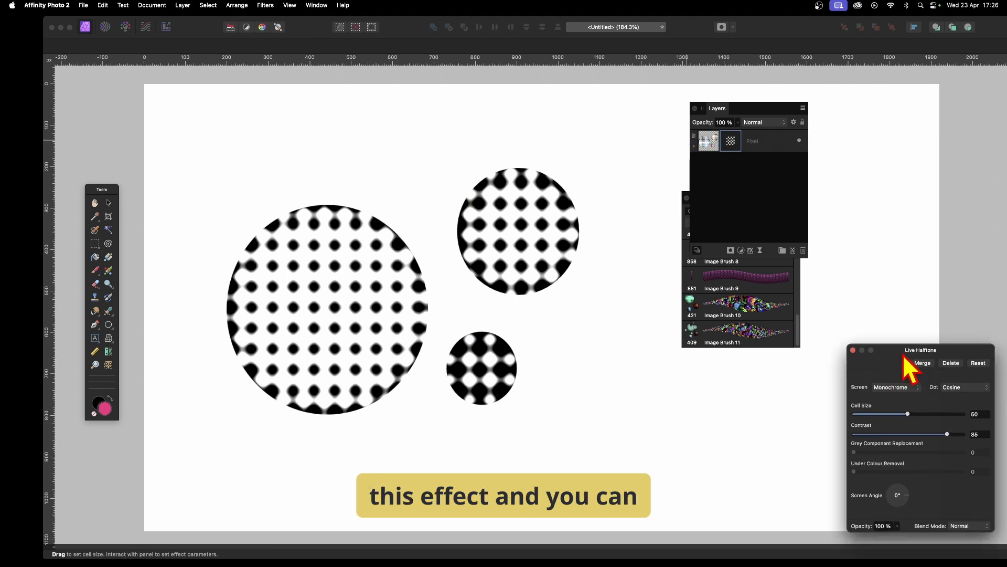
drag(908, 360, 583, 208)
mouse_move(601, 274)
mouse_down()
mouse_move(577, 270)
mouse_move(629, 272)
mouse_move(611, 268)
mouse_up()
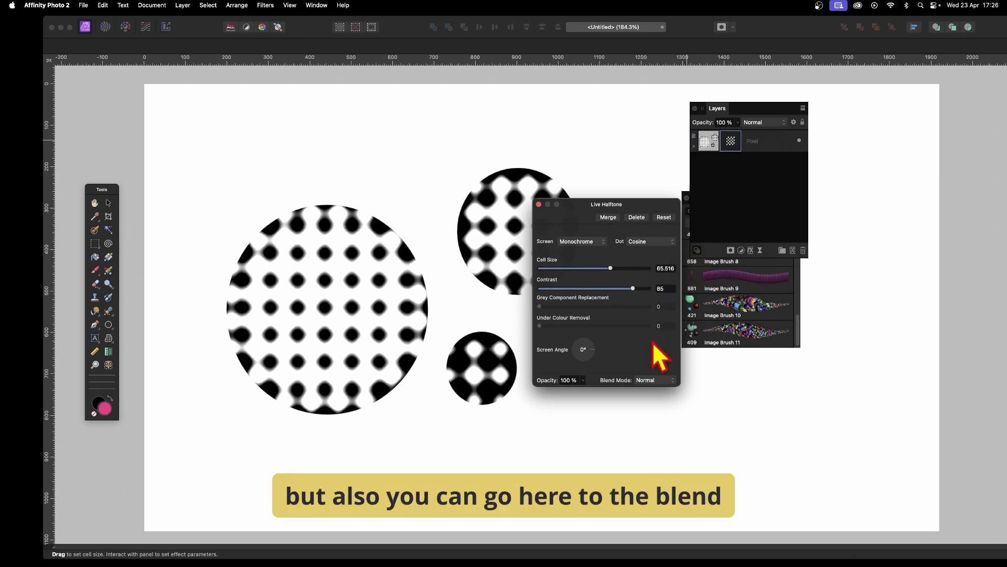
Set the live Halftone filter's blend mode to Multiply and close its settings
click(657, 381)
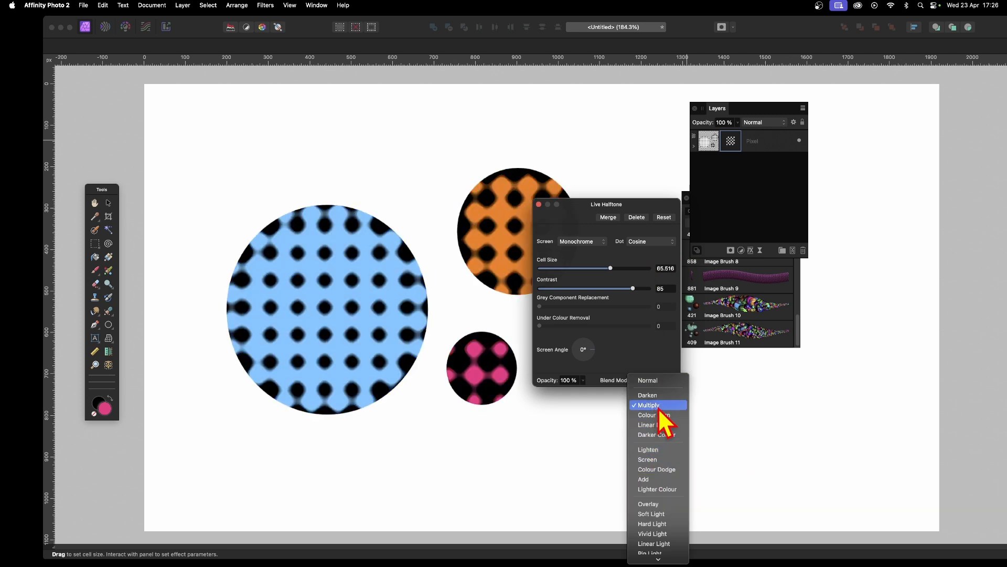
click(659, 406)
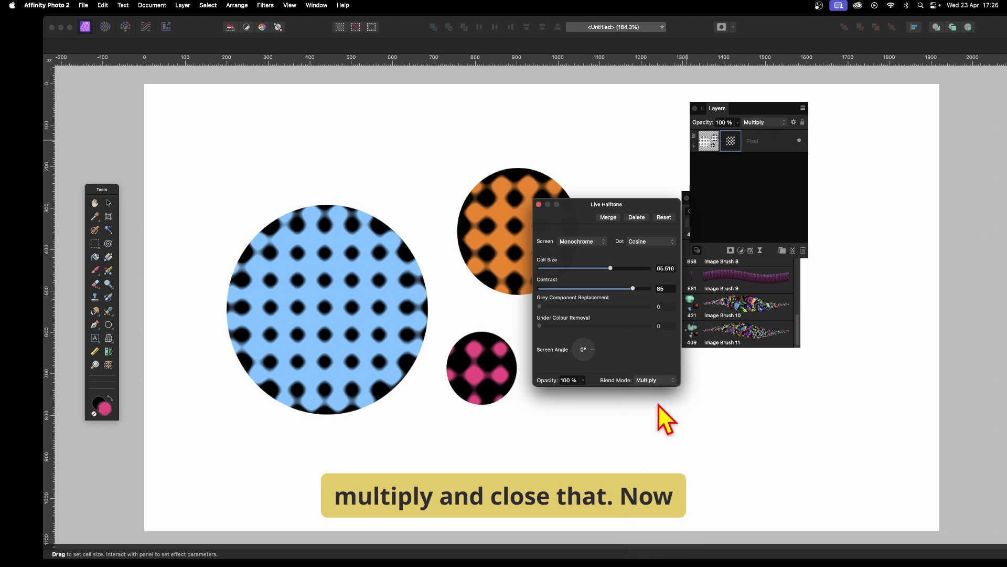
click(538, 205)
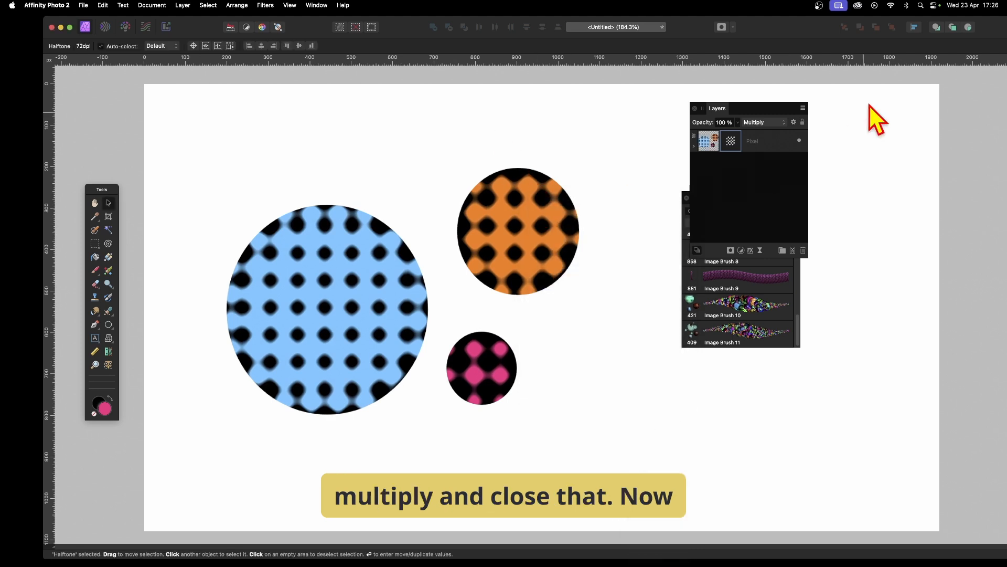
Rasterise the pixel layer together with its halftone filter and move the artwork slightly down and left
click(756, 142)
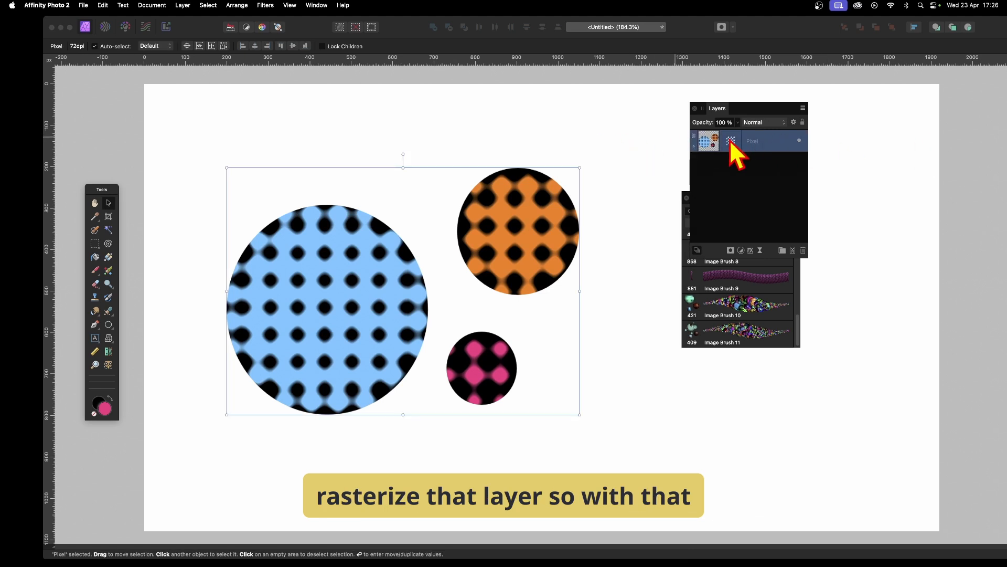
right_click(756, 140)
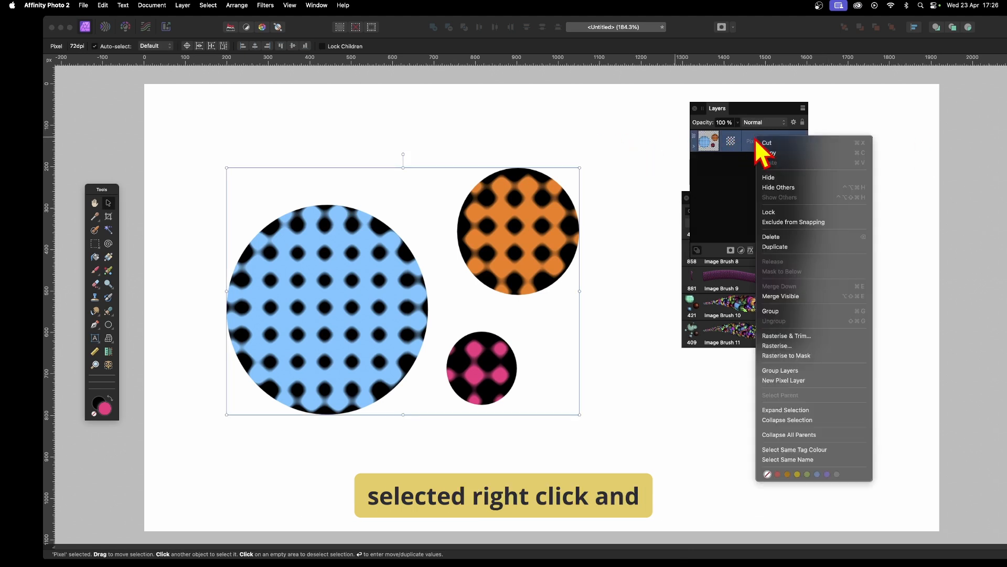
click(786, 346)
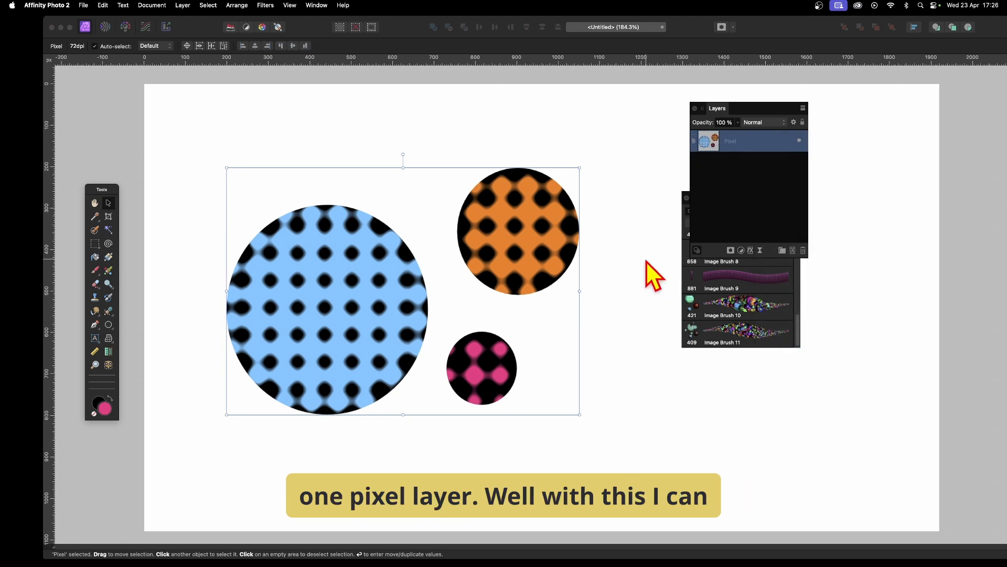
drag(546, 240, 513, 253)
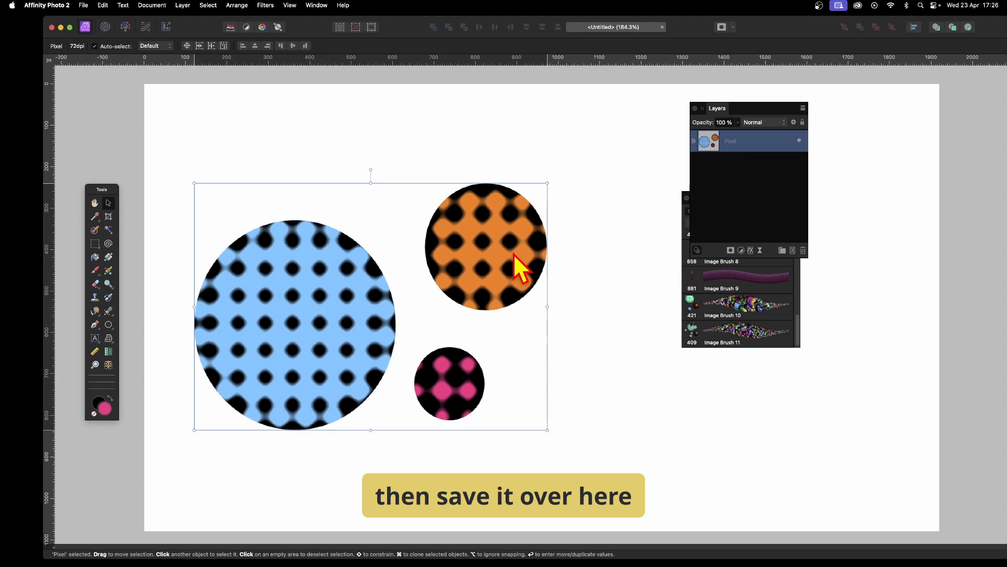
Create a new brush from the selected halftone circles in the Halftone Brushes 1 category
click(799, 342)
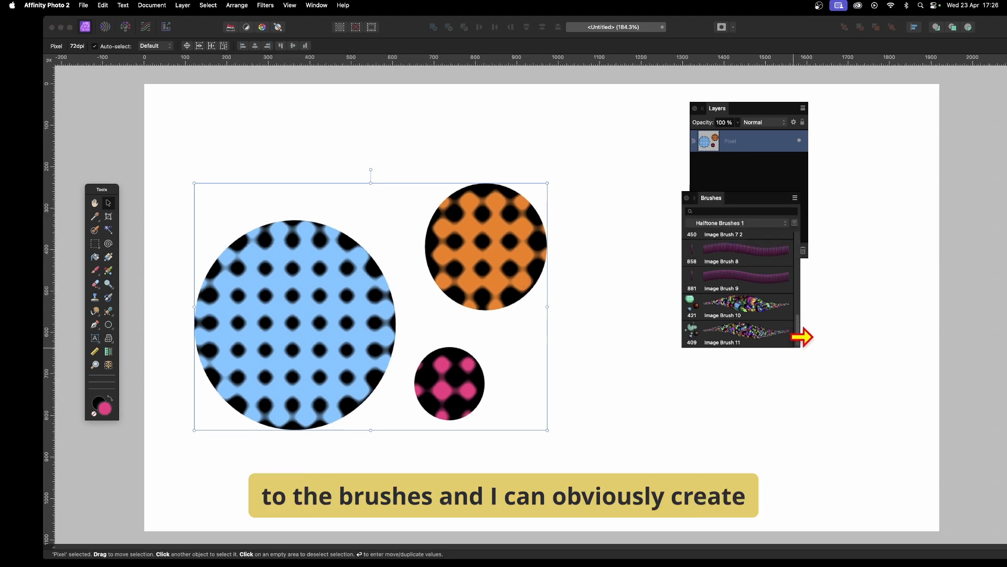
drag(713, 198, 718, 277)
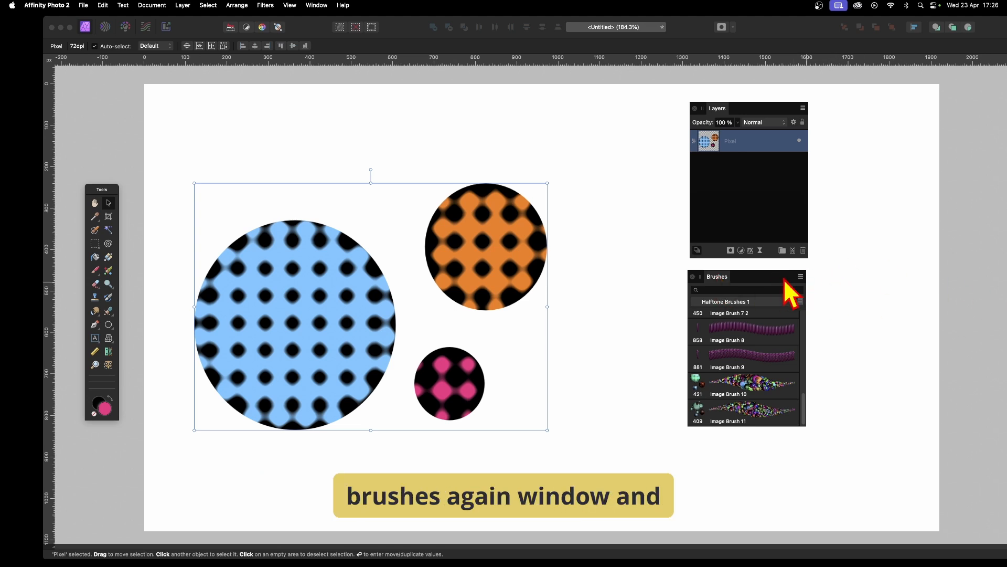
click(315, 5)
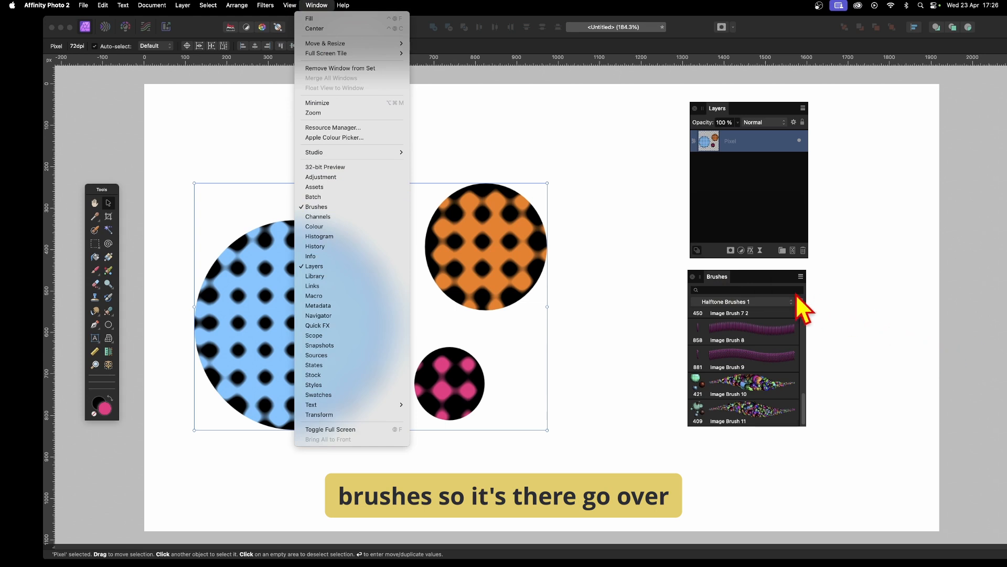
click(781, 297)
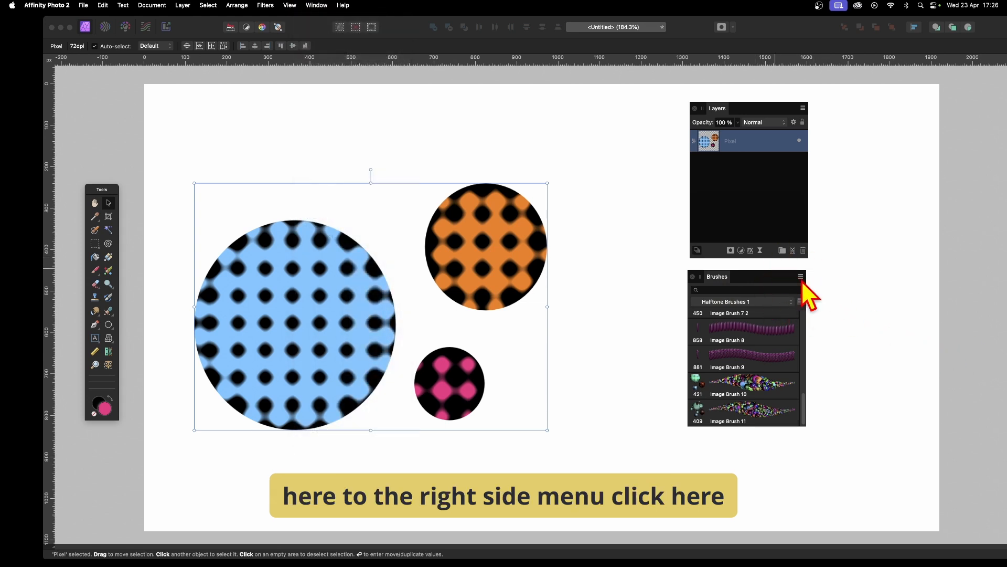
click(801, 276)
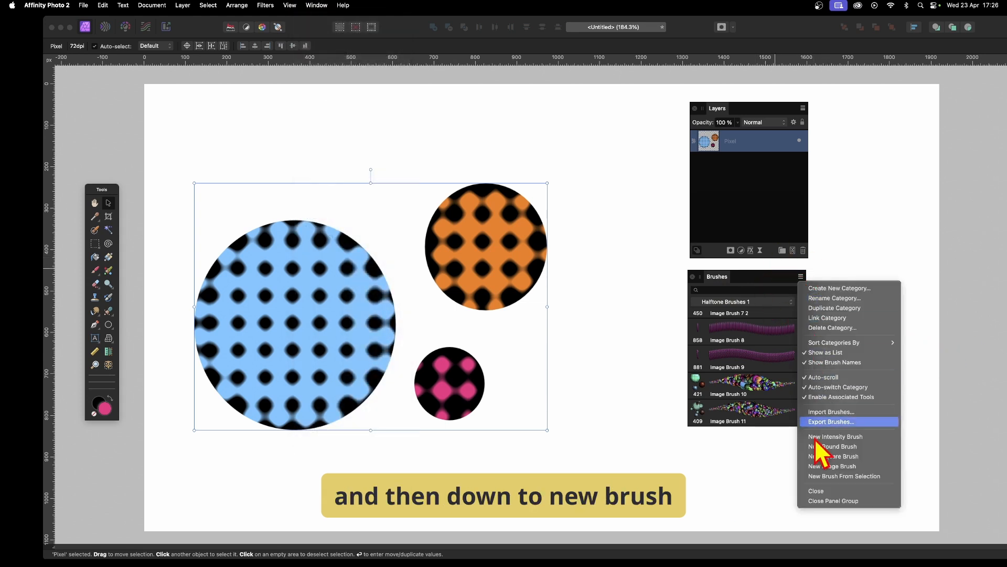
click(835, 475)
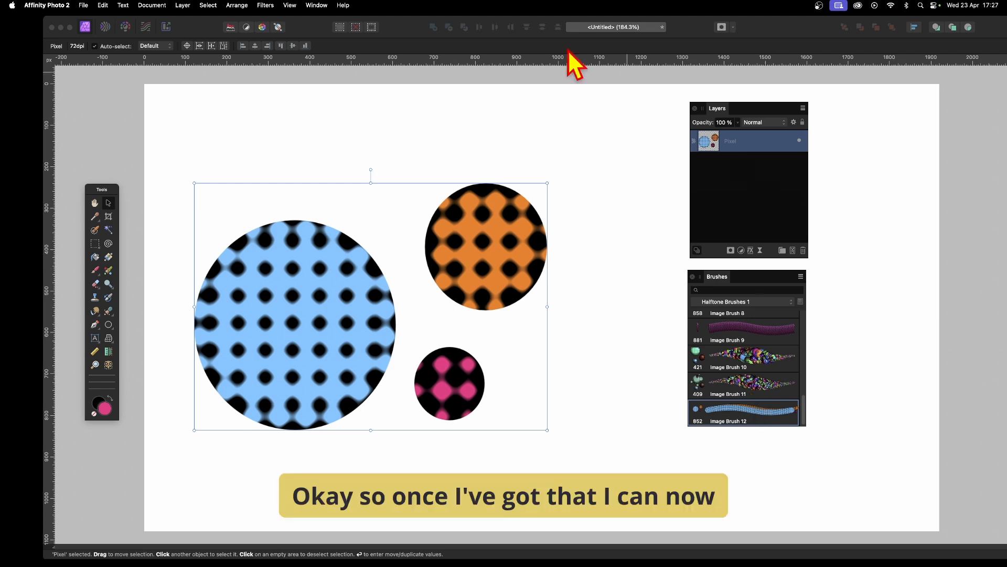
Move the halftone circles toward the page centre and apply a 3D layer effect with a 150 px radius
mouse_move(473, 263)
mouse_down()
mouse_move(498, 234)
mouse_move(523, 258)
mouse_up()
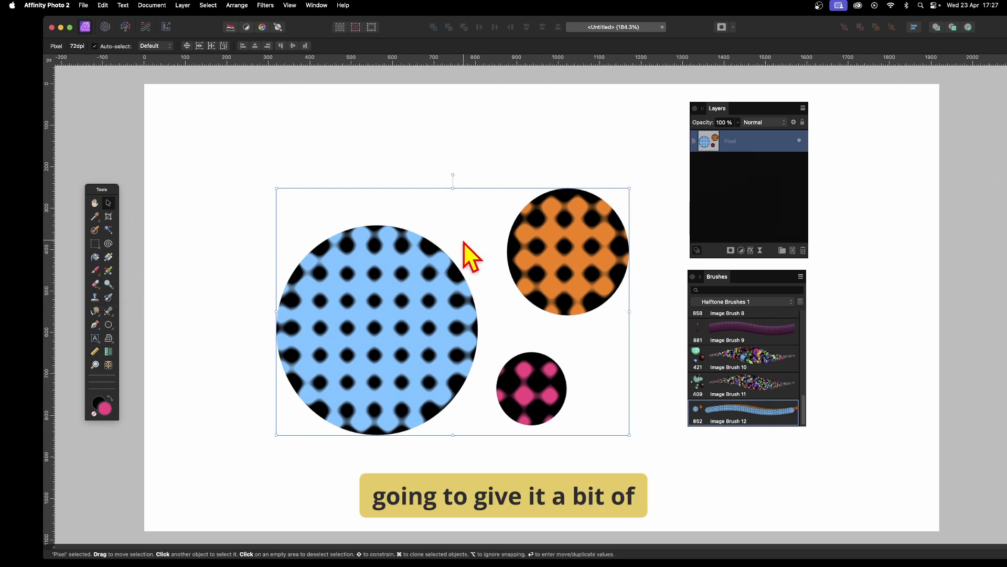
click(750, 250)
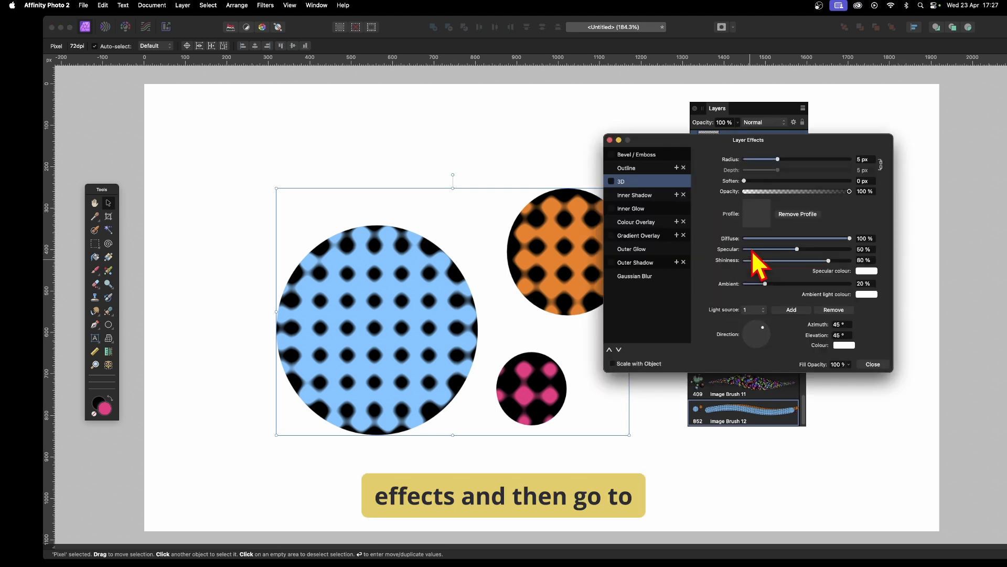
click(611, 181)
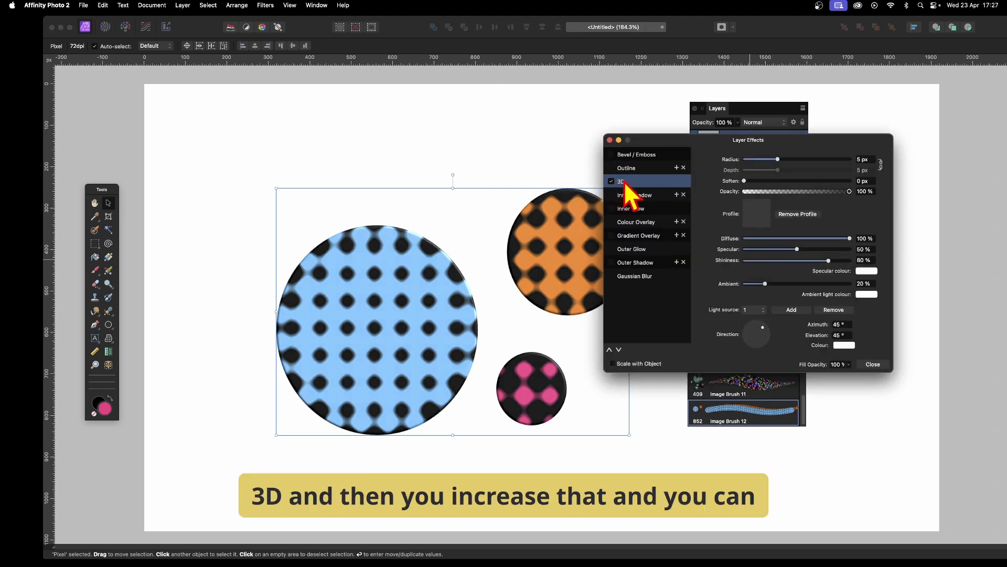
drag(777, 159, 906, 168)
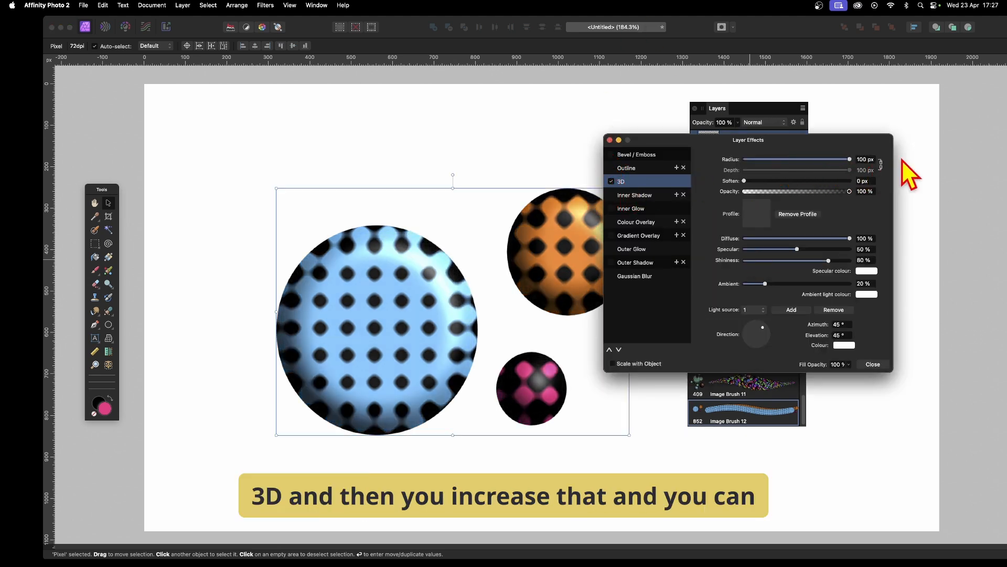
click(860, 160)
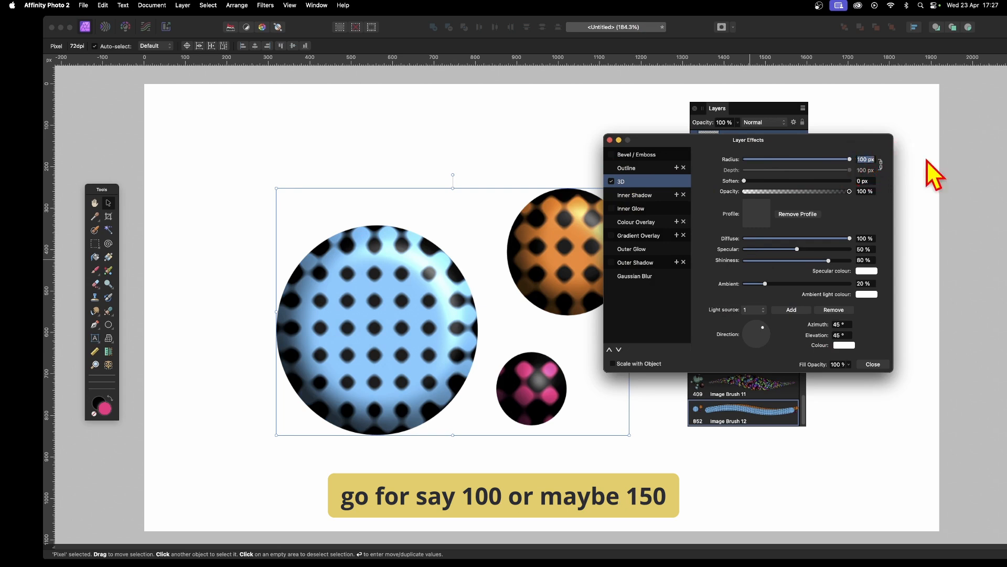
text(150)
key(Return)
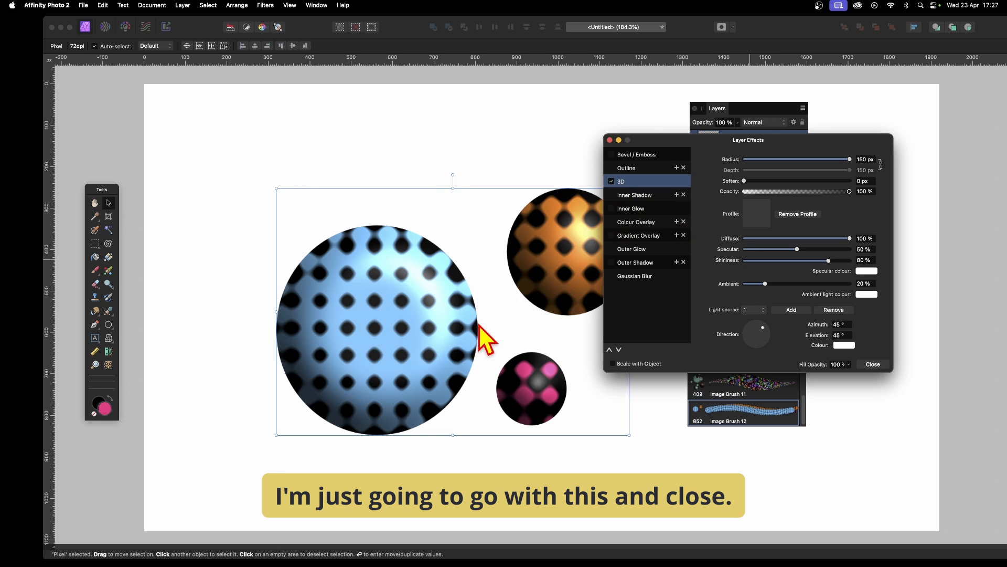
click(873, 364)
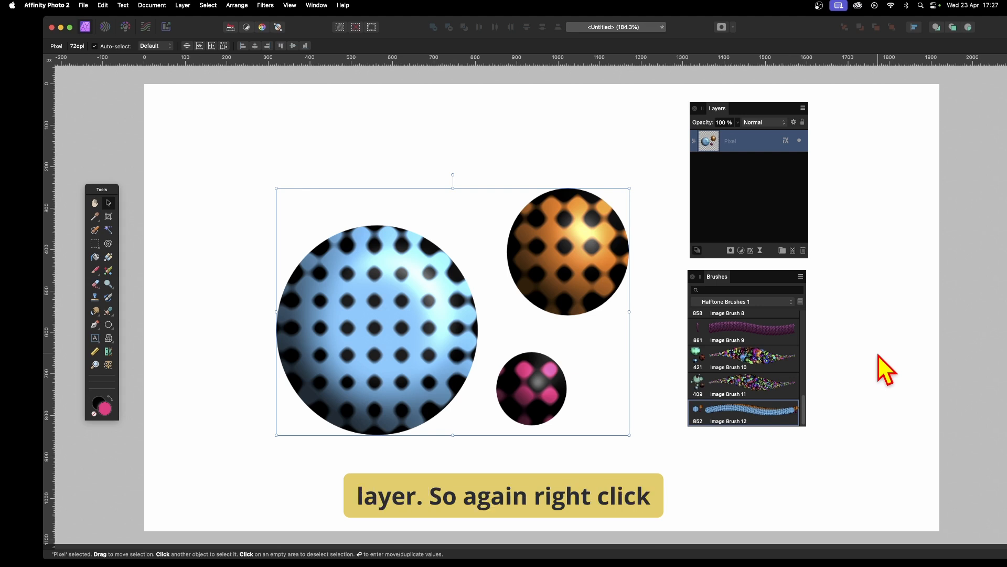
Rasterise the pixel layer without preserving layer FX and create a new brush from the selection in Halftone Brushes 1
right_click(764, 138)
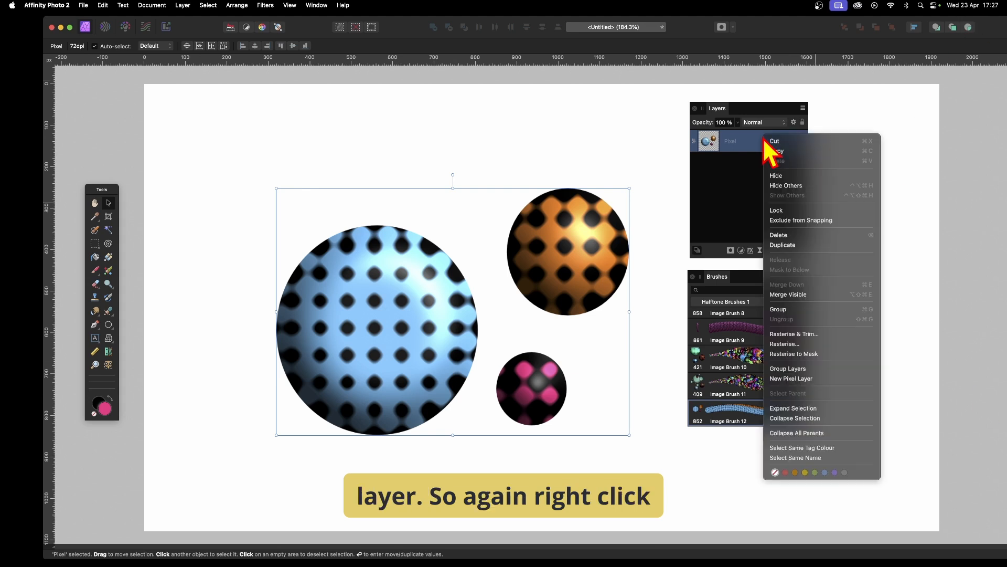
click(791, 345)
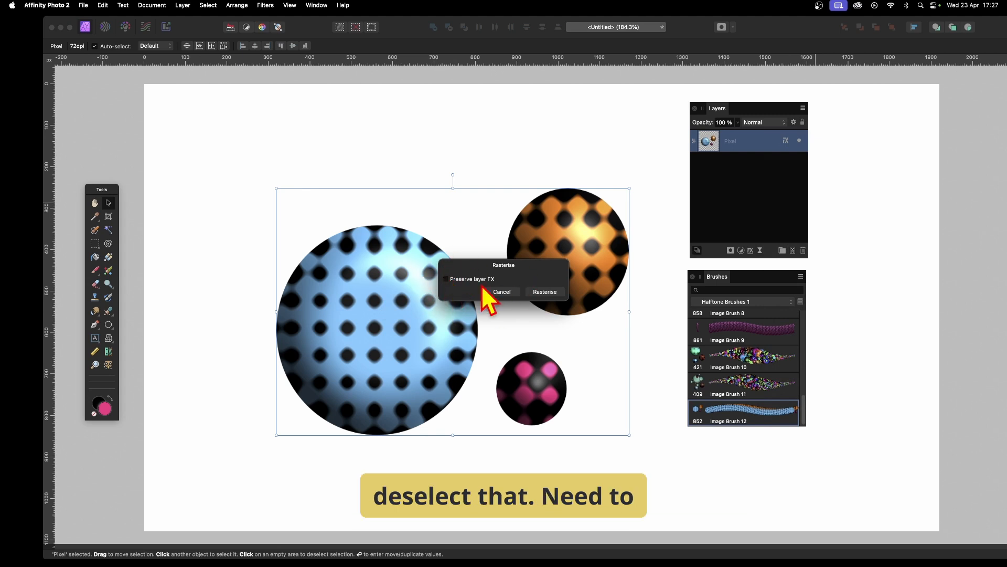
click(547, 293)
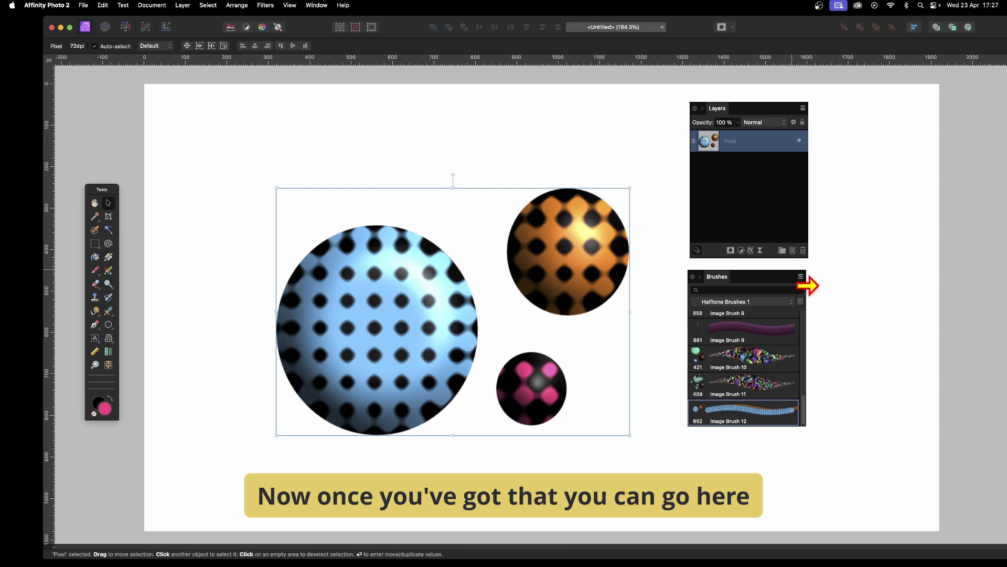
click(800, 278)
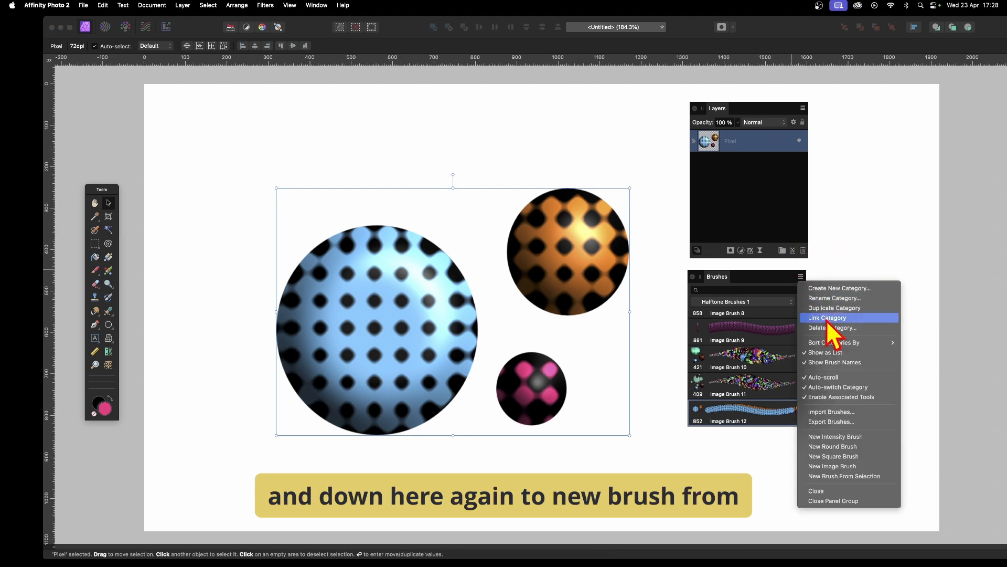
click(845, 477)
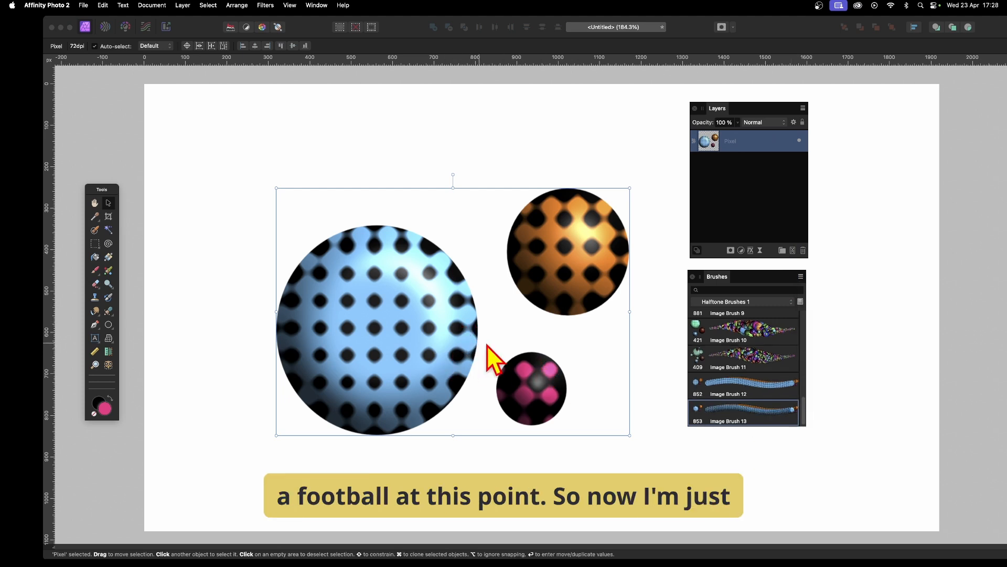
Add the selected shaded circles to the Assets group of the Default asset category and delete them from the canvas
key(Delete)
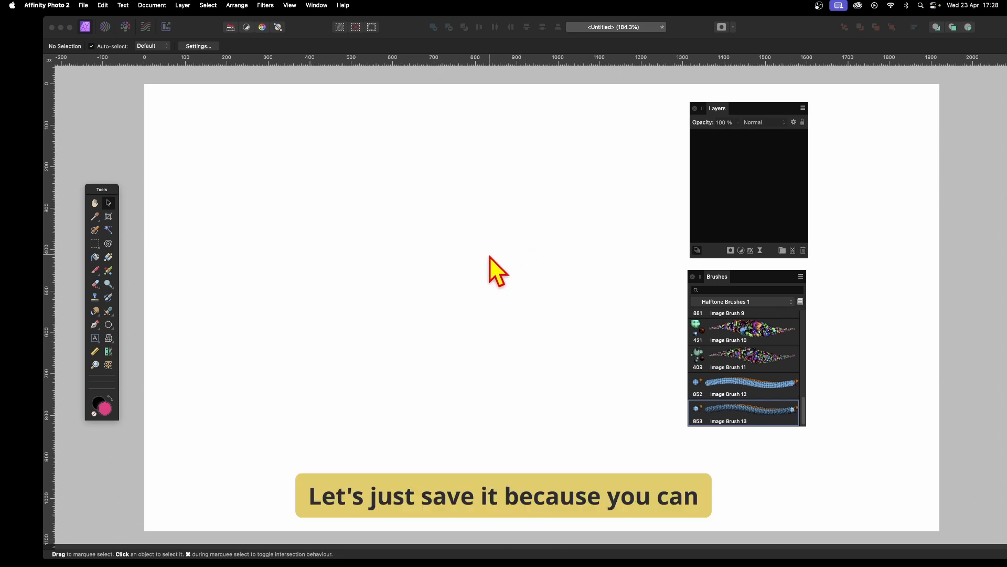
key(super+z)
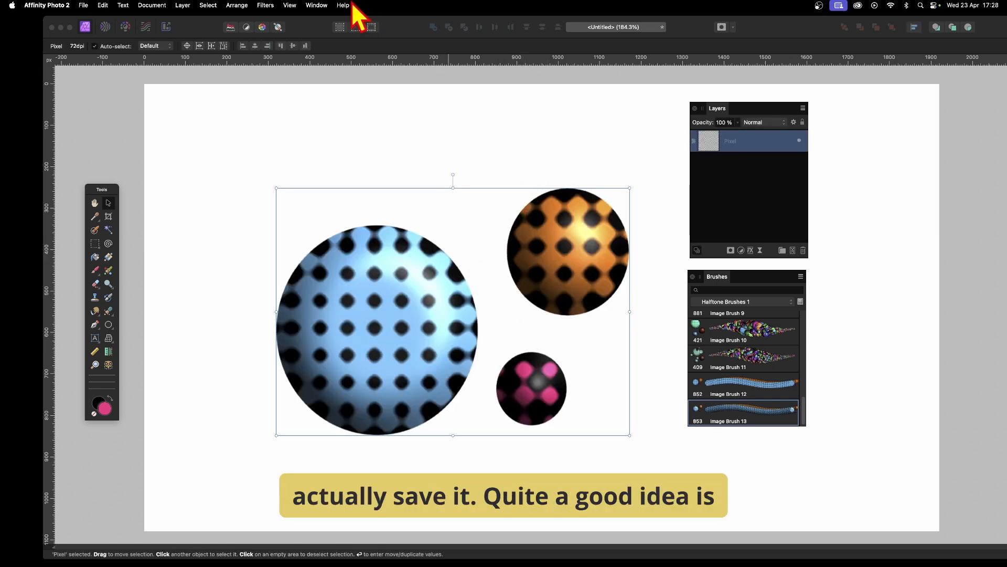
click(316, 5)
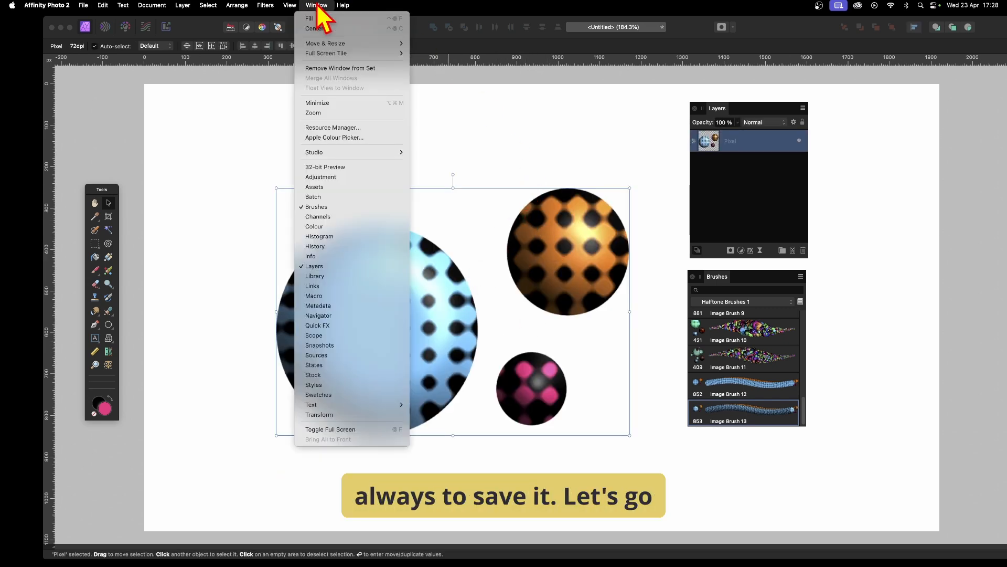
click(317, 187)
drag(604, 229, 598, 251)
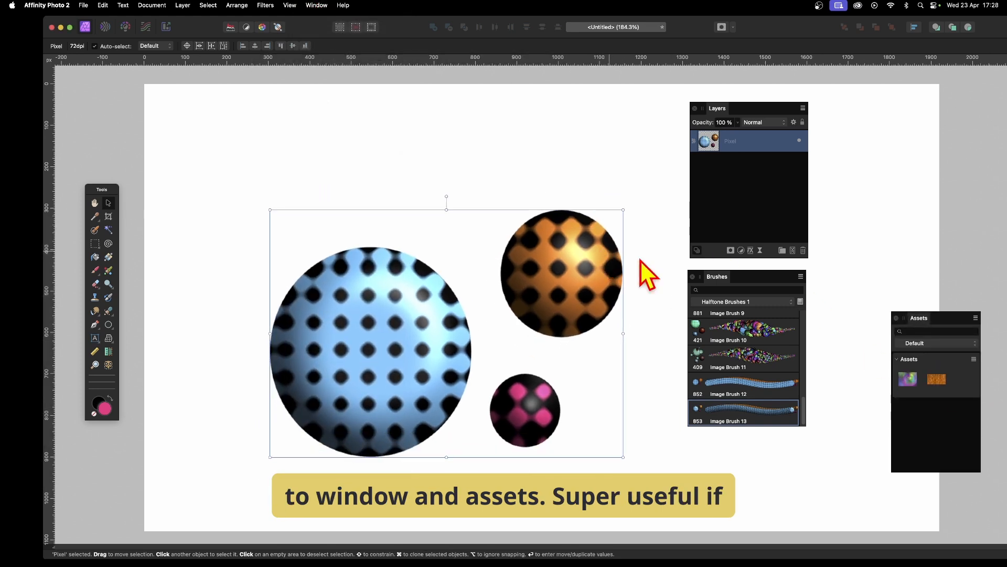
drag(928, 319, 612, 140)
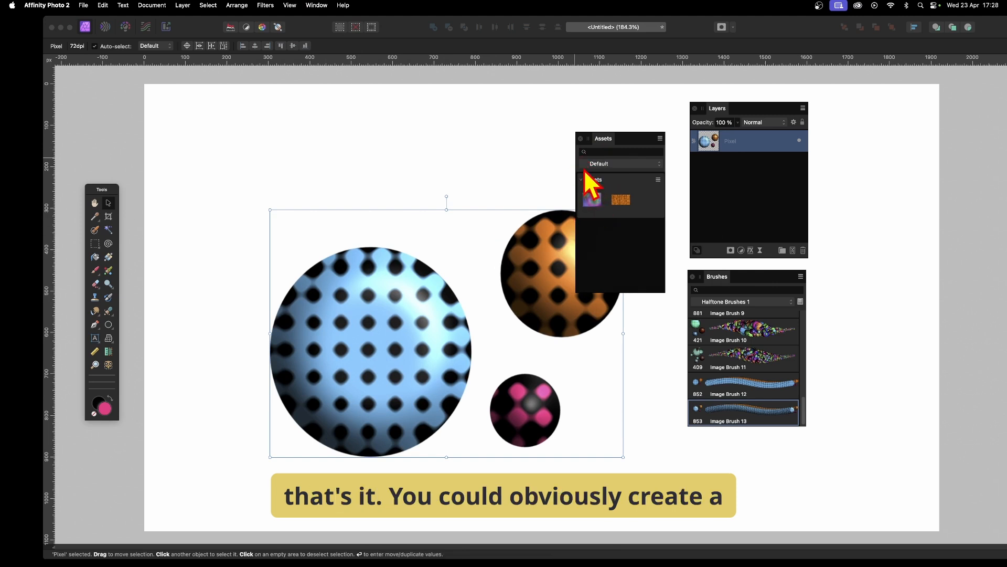
click(658, 180)
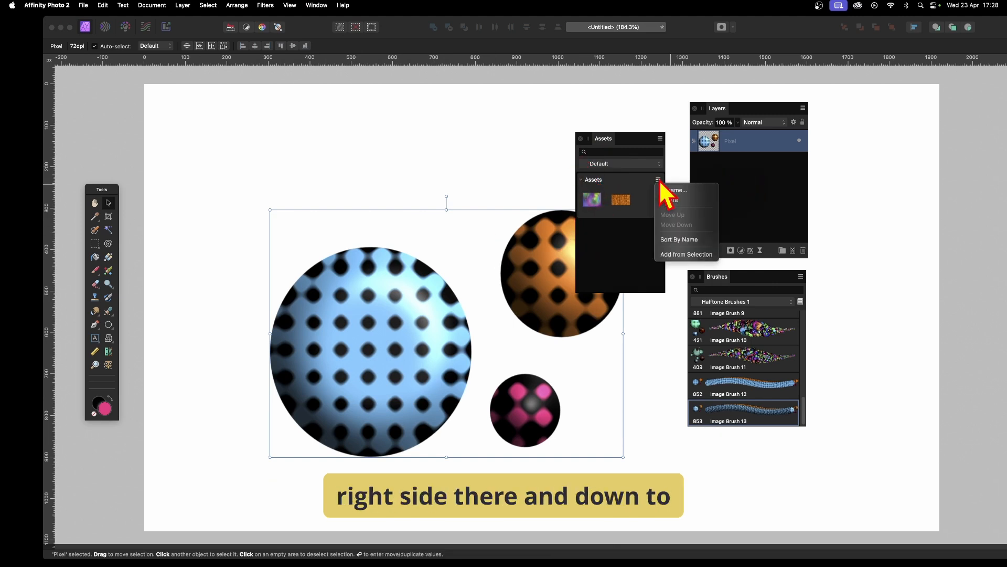
click(682, 255)
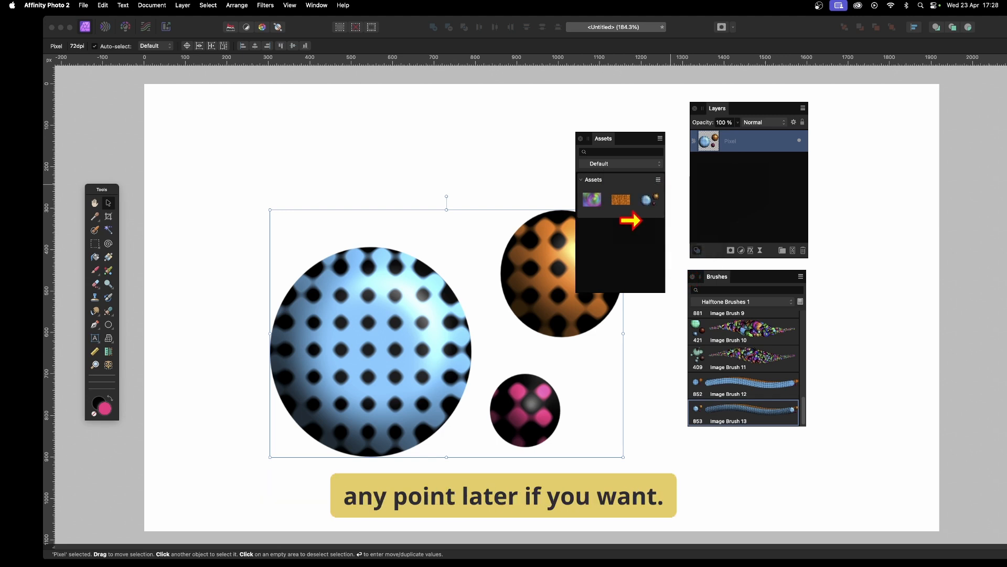
key(Delete)
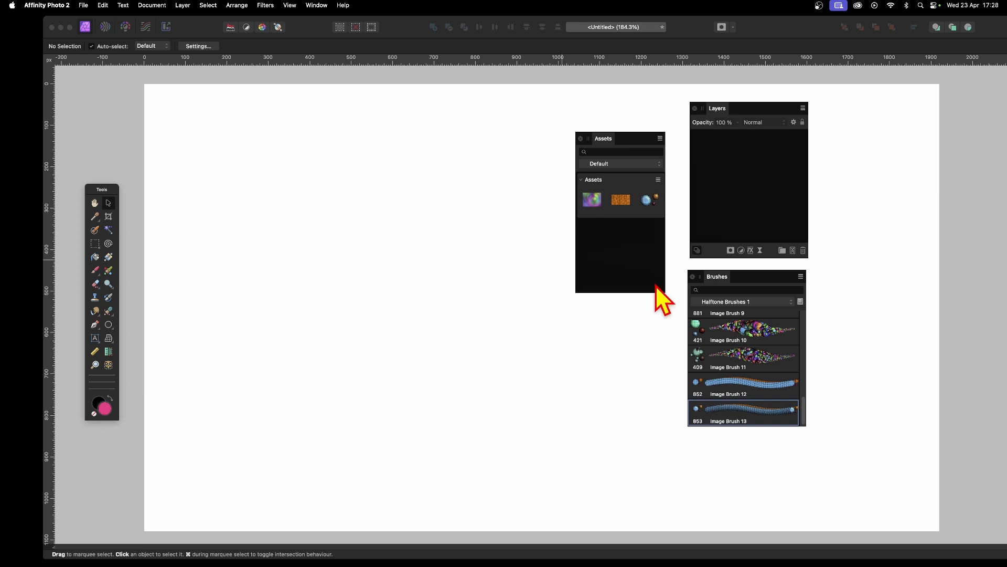
Edit the newest halftone brush's dynamics, setting size jitter to 93% and rotation jitter to 100%
double_click(747, 412)
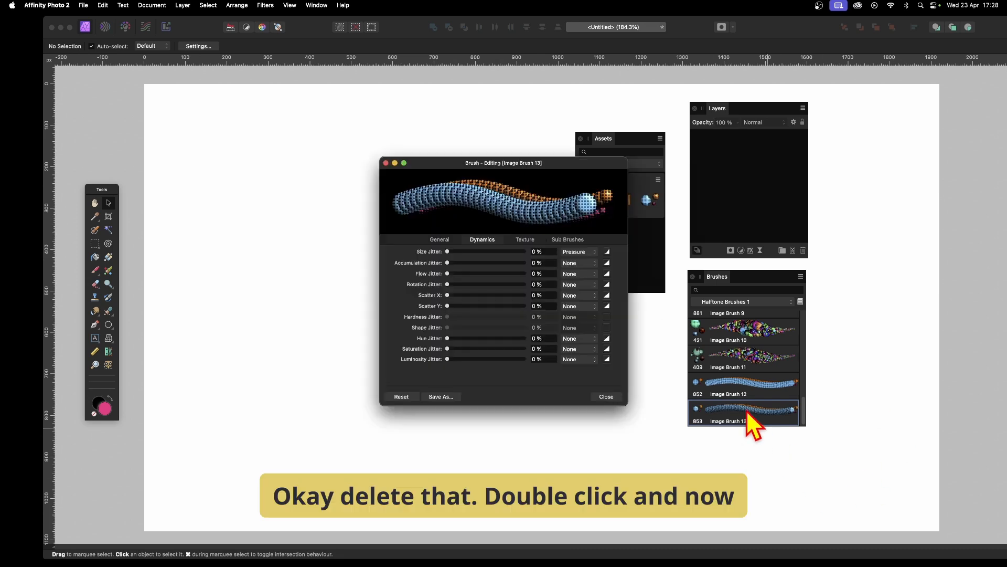
drag(502, 165, 430, 162)
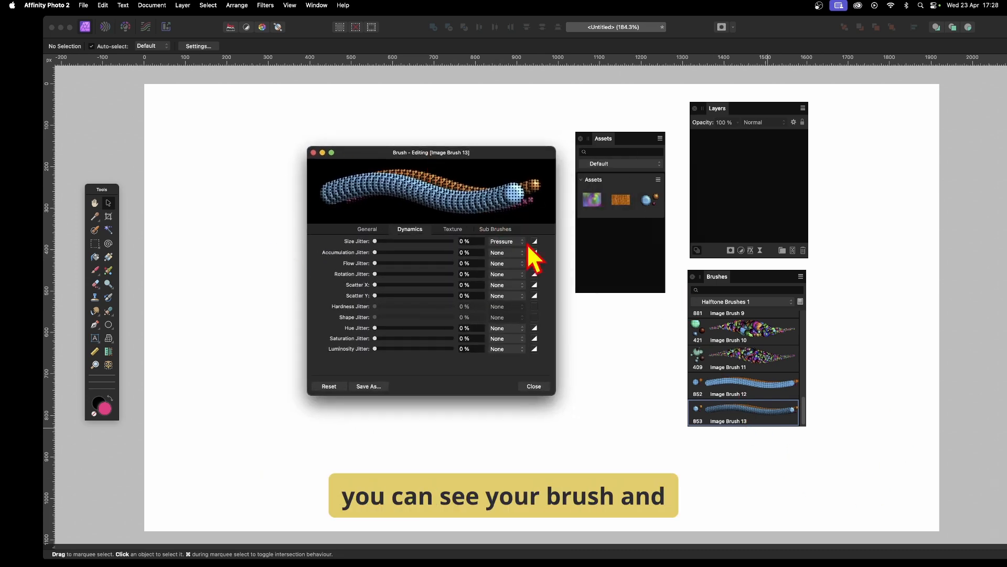
drag(374, 241, 447, 241)
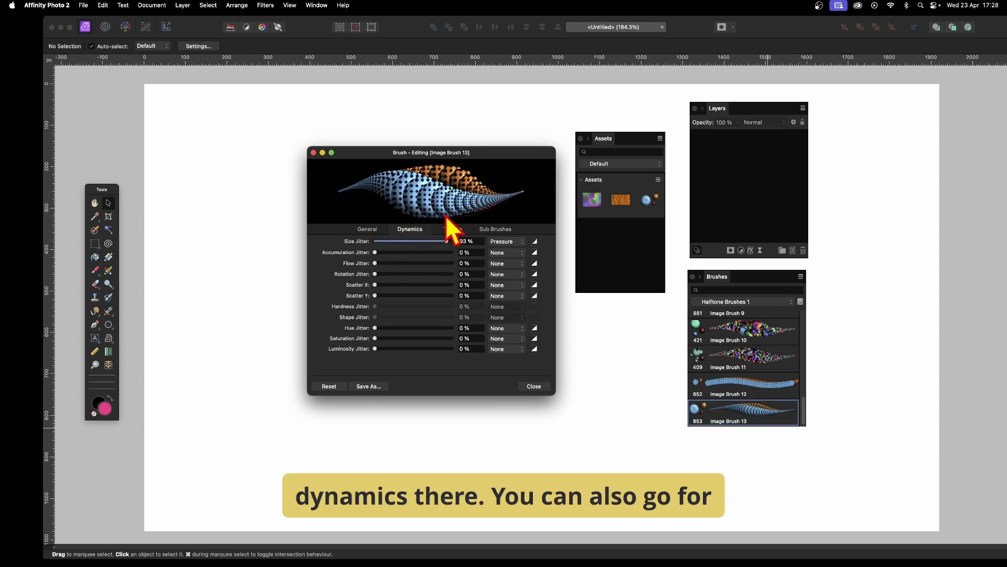
drag(380, 275, 472, 273)
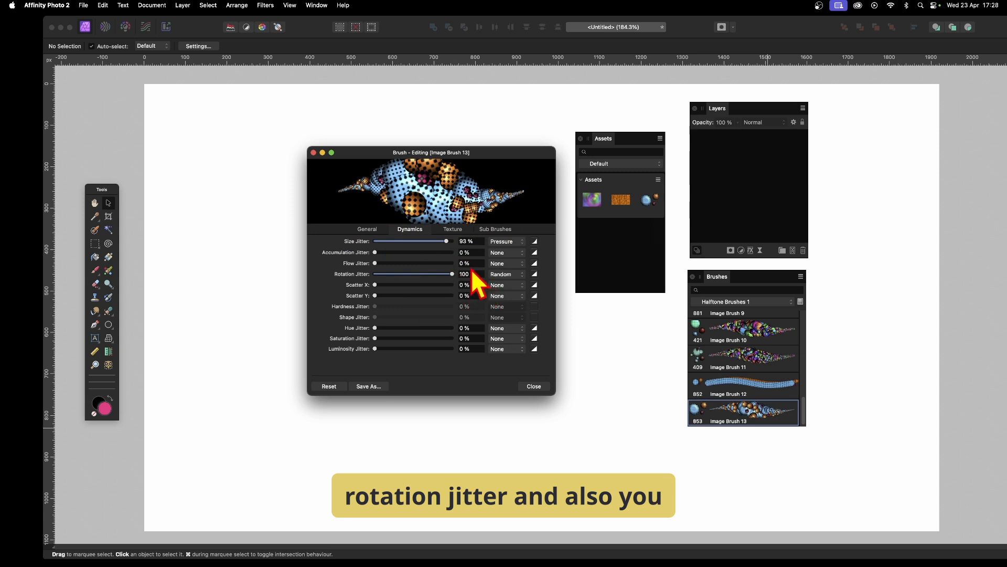
Set the brush's spacing to 7%, hue jitter to 86% and saturation jitter to 69%, and finish editing it
click(369, 230)
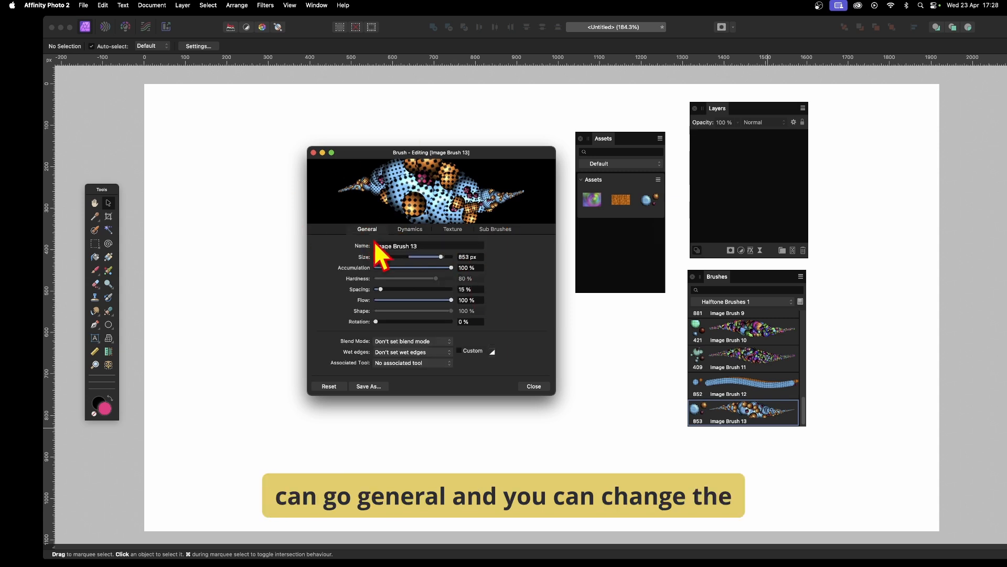
drag(383, 291, 377, 290)
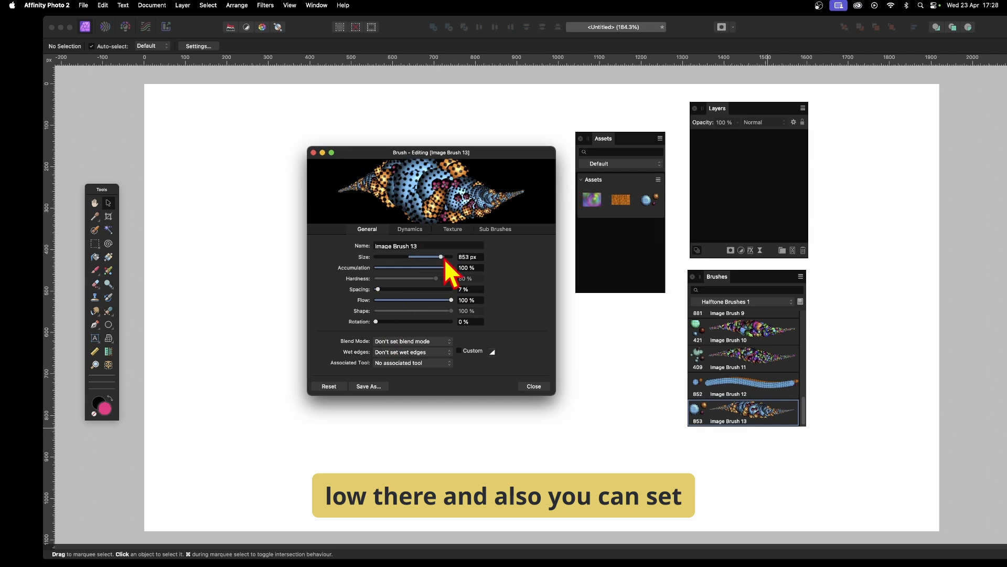
click(410, 229)
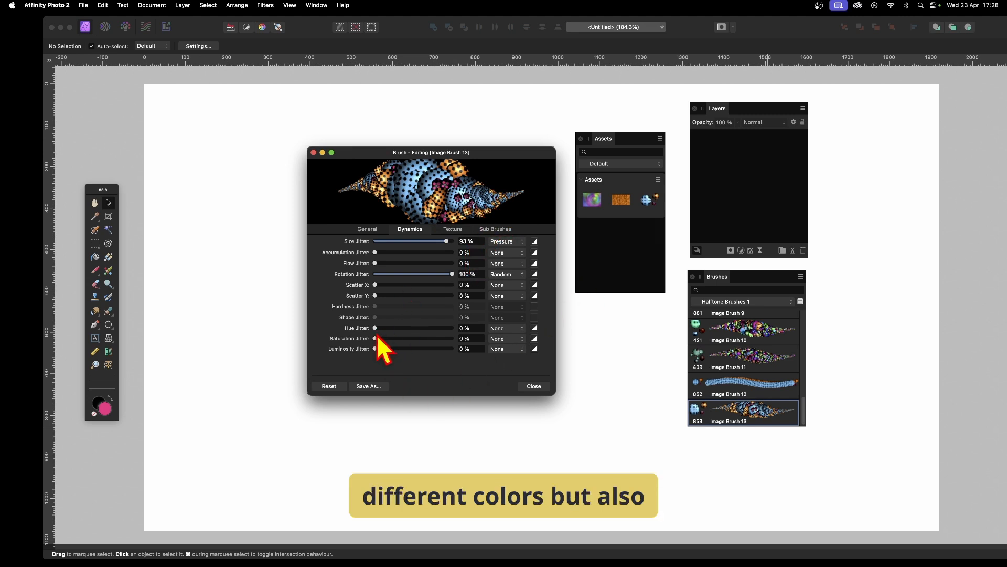
mouse_move(376, 328)
mouse_down()
mouse_move(442, 329)
mouse_move(428, 338)
mouse_up()
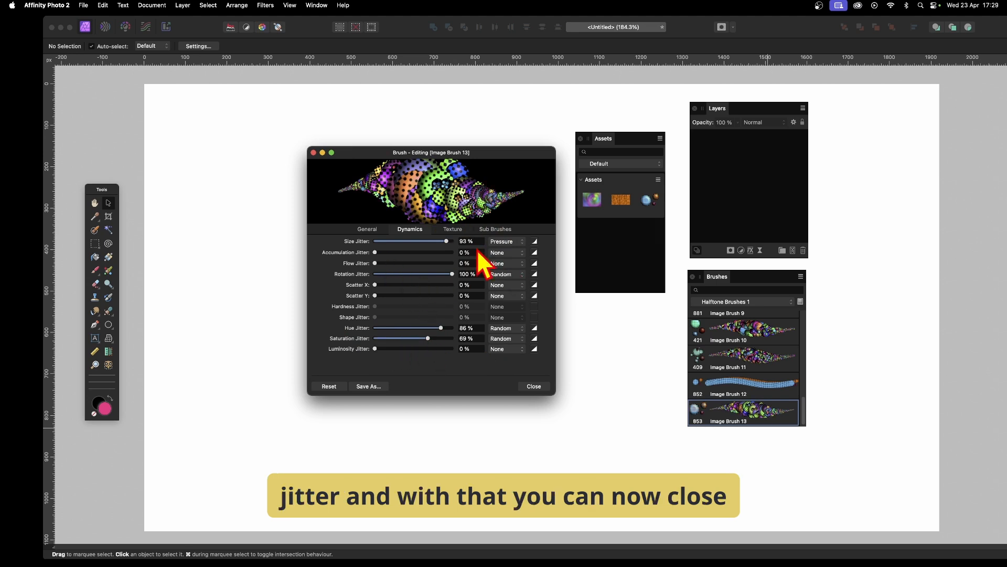
click(545, 386)
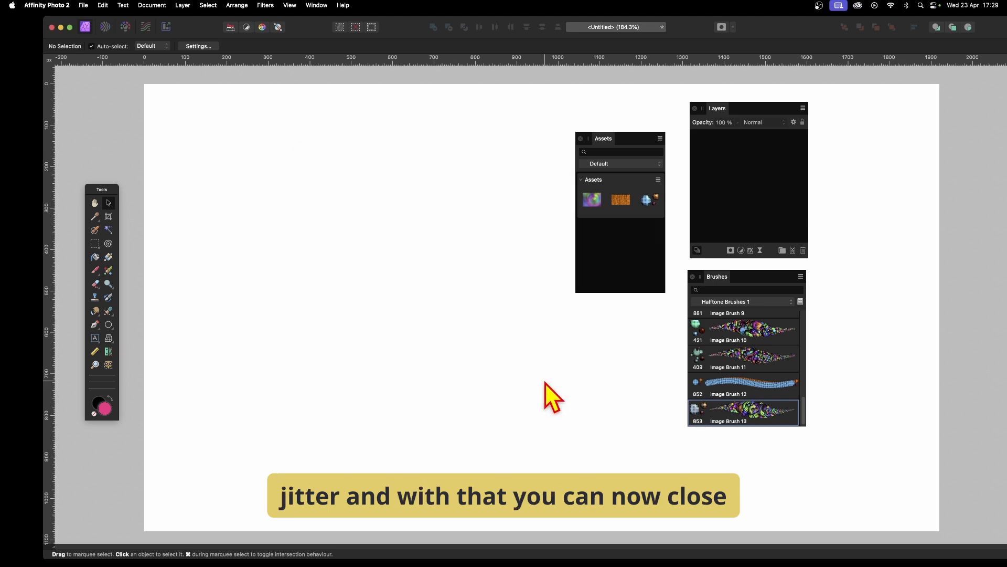
Test the edited brush across the page at 853 px and 220 px widths, and delete the painted layer
click(94, 271)
mouse_move(377, 213)
mouse_down()
mouse_move(630, 247)
mouse_move(653, 338)
mouse_move(745, 294)
mouse_up()
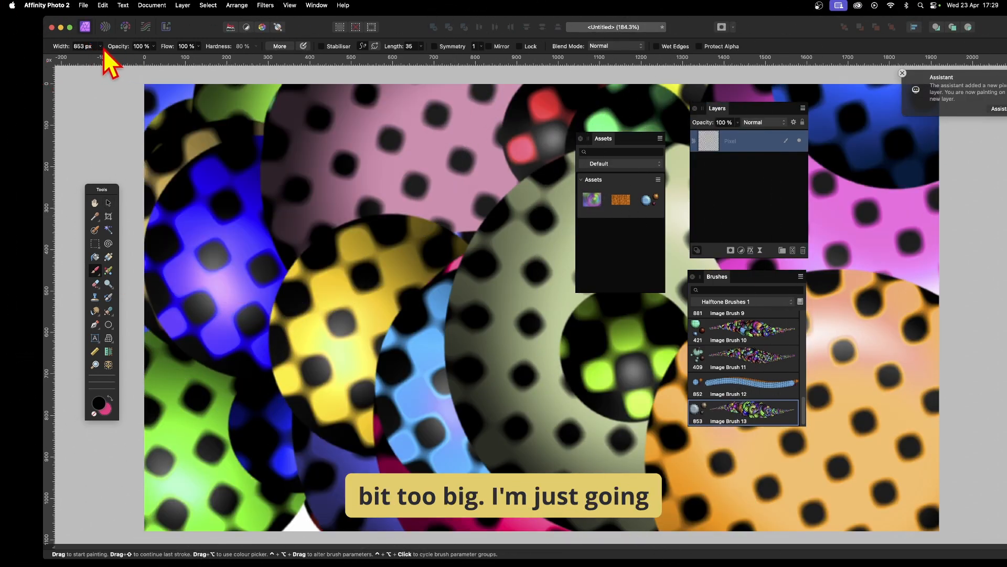
click(100, 46)
drag(101, 55, 80, 55)
mouse_move(377, 226)
mouse_down()
mouse_move(525, 198)
mouse_move(676, 323)
mouse_move(899, 162)
mouse_move(915, 423)
mouse_move(517, 364)
mouse_move(386, 383)
mouse_move(219, 225)
mouse_move(467, 124)
mouse_move(678, 179)
mouse_move(679, 86)
mouse_move(270, 168)
mouse_move(441, 349)
mouse_move(214, 86)
mouse_move(113, 107)
mouse_up()
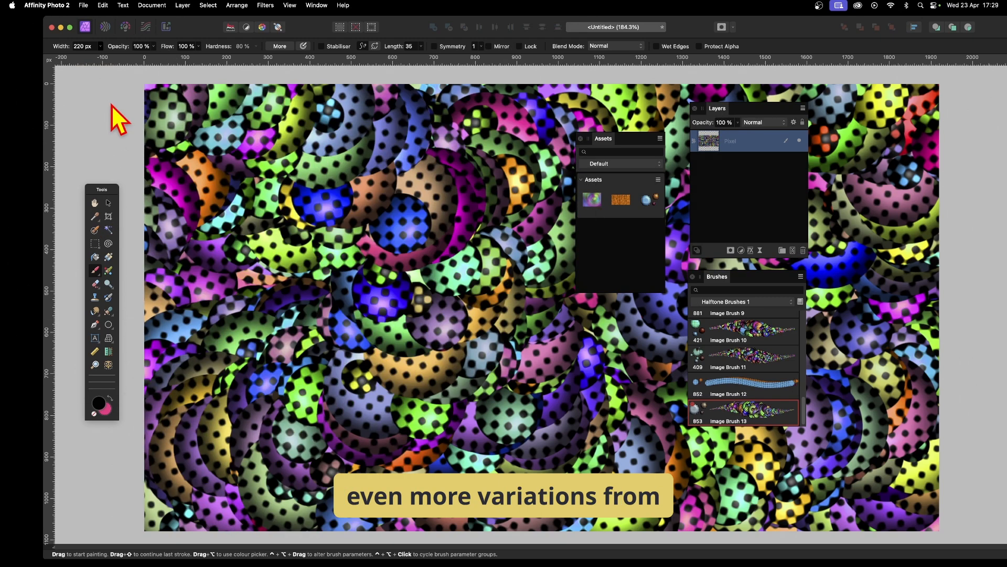
click(108, 202)
key(Delete)
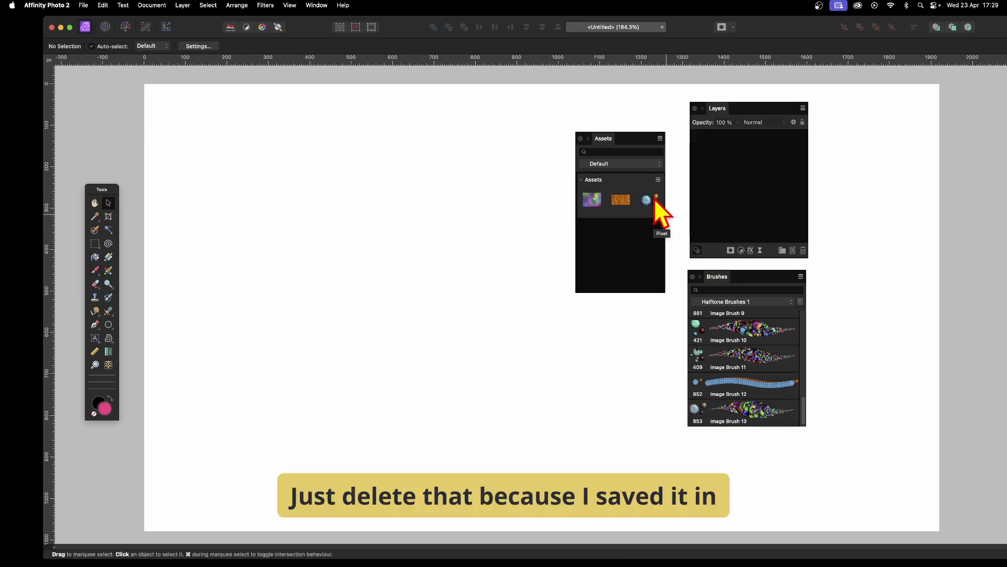
Place the saved circles asset on the page, scale it down to 117 dpi, and duplicate it up and to the left
drag(656, 201, 375, 322)
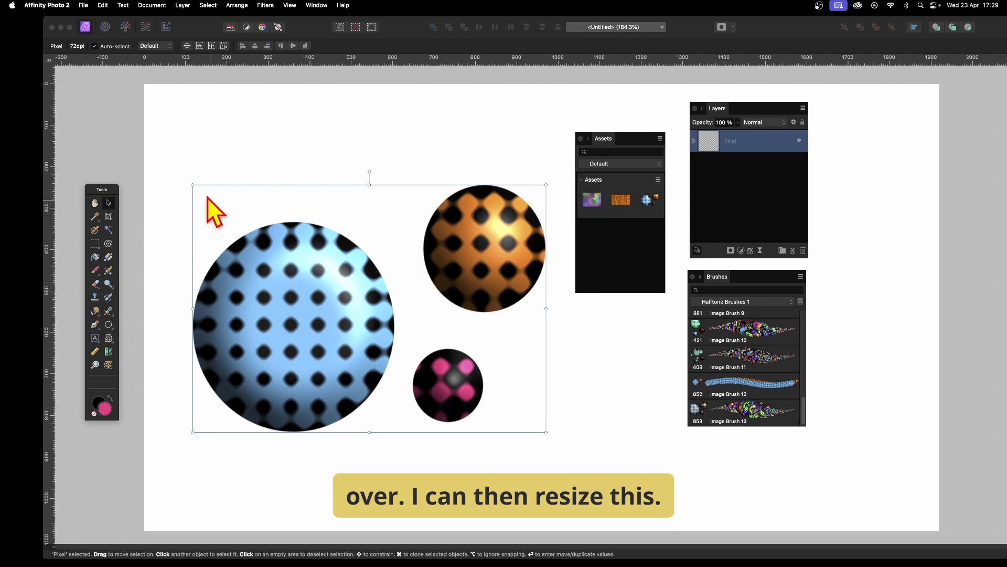
drag(193, 185, 331, 281)
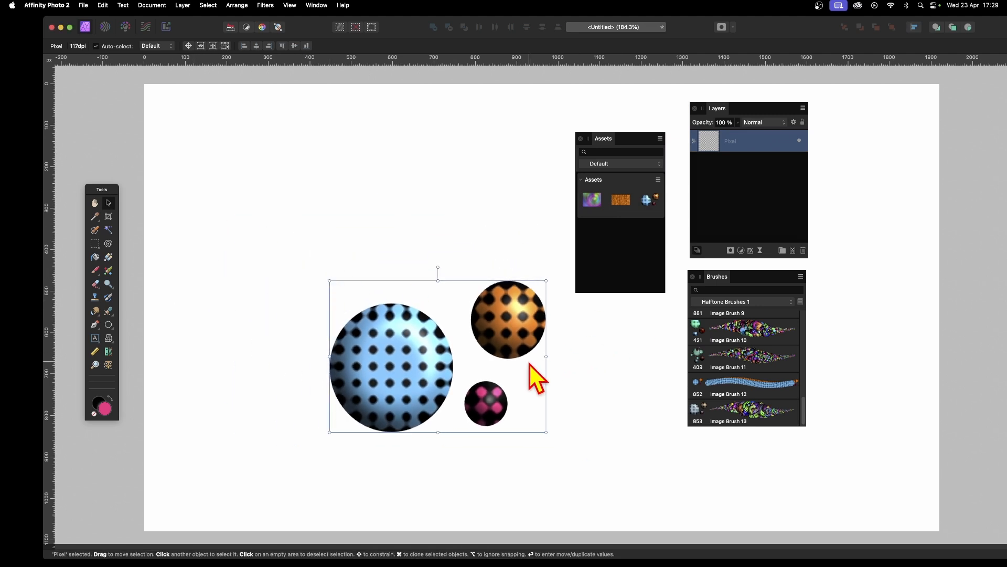
drag(442, 367, 410, 294)
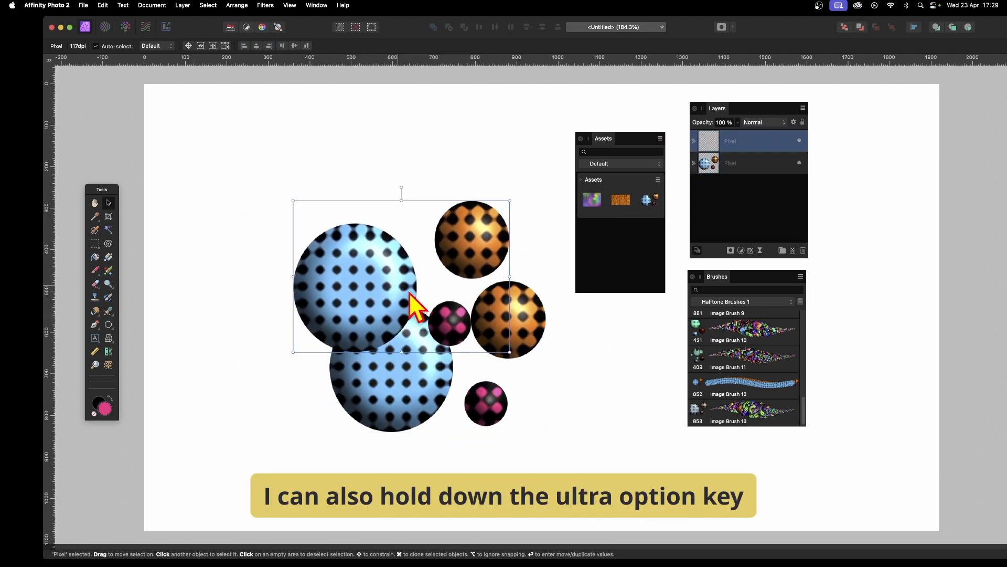
Rotate the circles duplicate about -105°, shrink it to 309 dpi, and add another copy enlarged to 172 dpi
drag(508, 199, 429, 351)
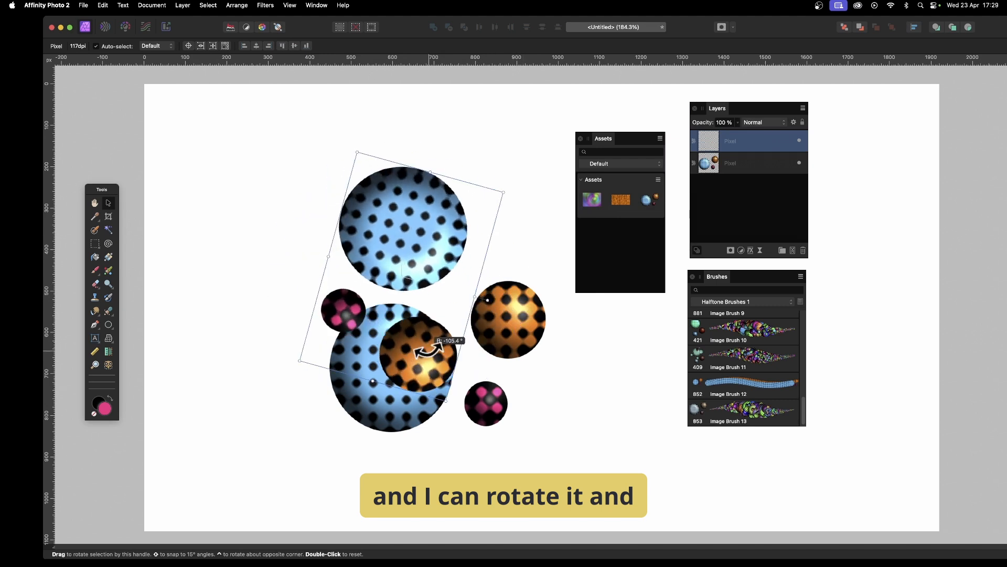
mouse_move(445, 399)
mouse_down()
mouse_move(382, 225)
mouse_move(320, 302)
mouse_move(412, 227)
mouse_move(375, 261)
mouse_up()
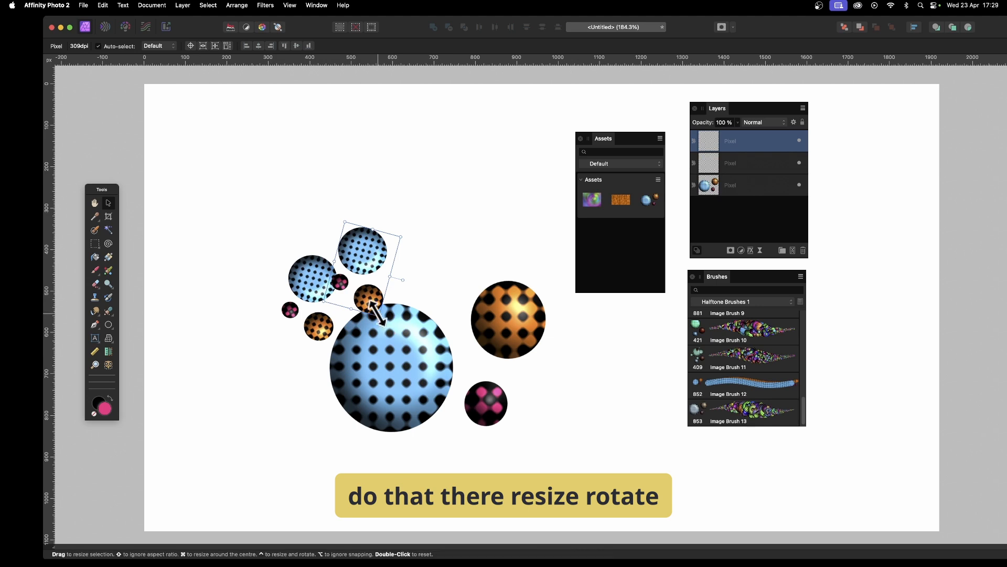
drag(376, 313, 420, 364)
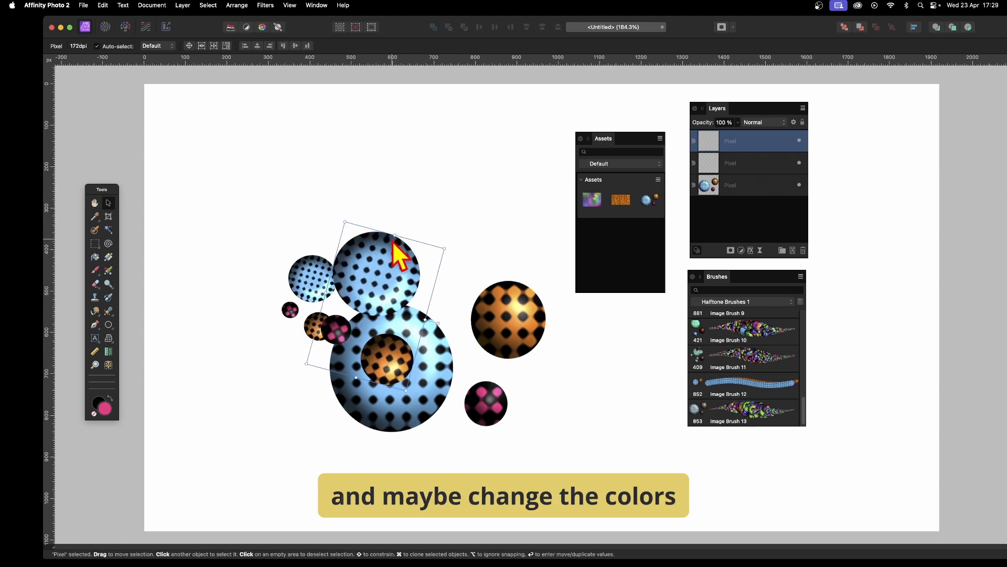
Stretch the newest circles copy to 144x172 dpi, rotate it about half a turn, and move it above the large blue circle
drag(395, 234, 412, 210)
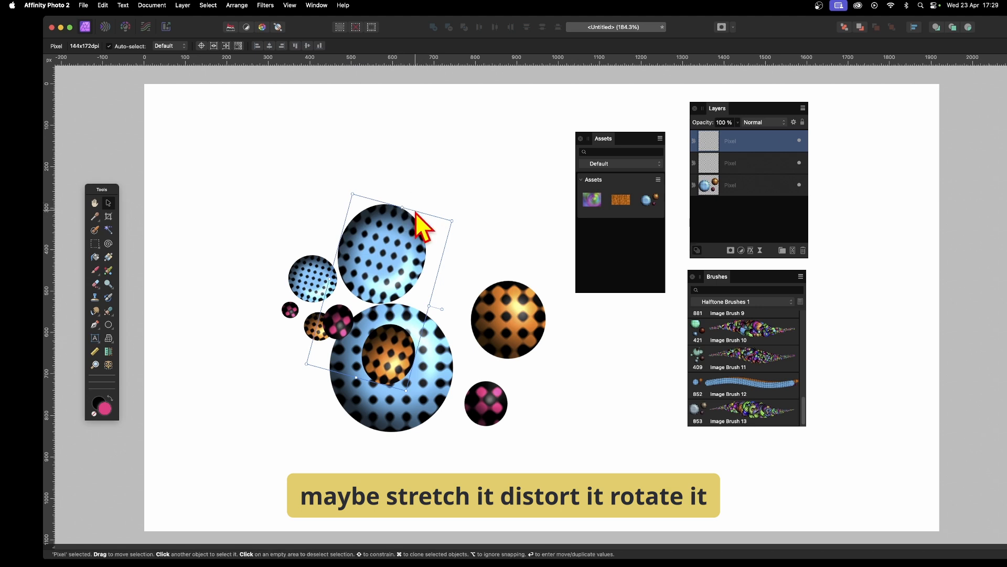
drag(442, 309, 382, 359)
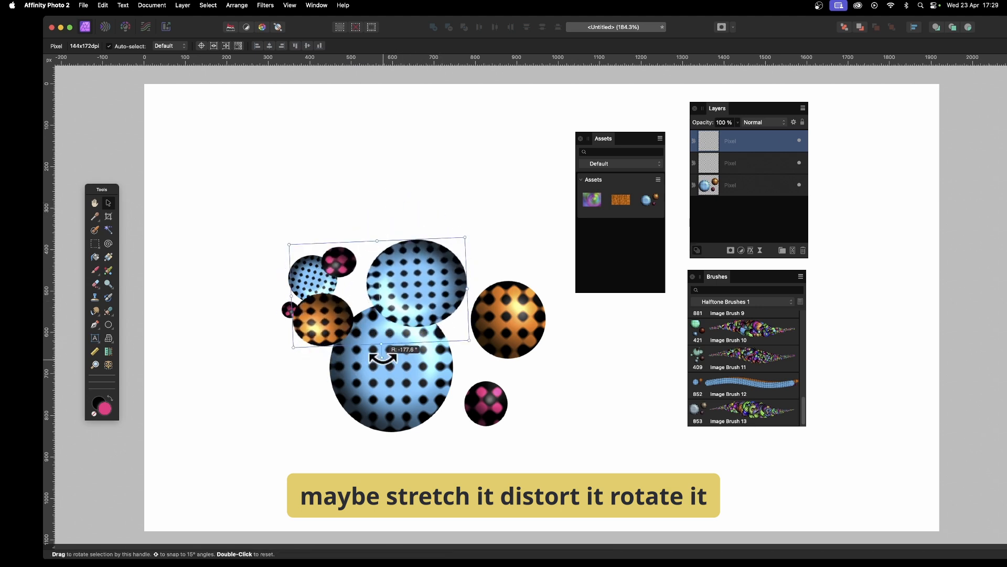
drag(434, 315, 460, 275)
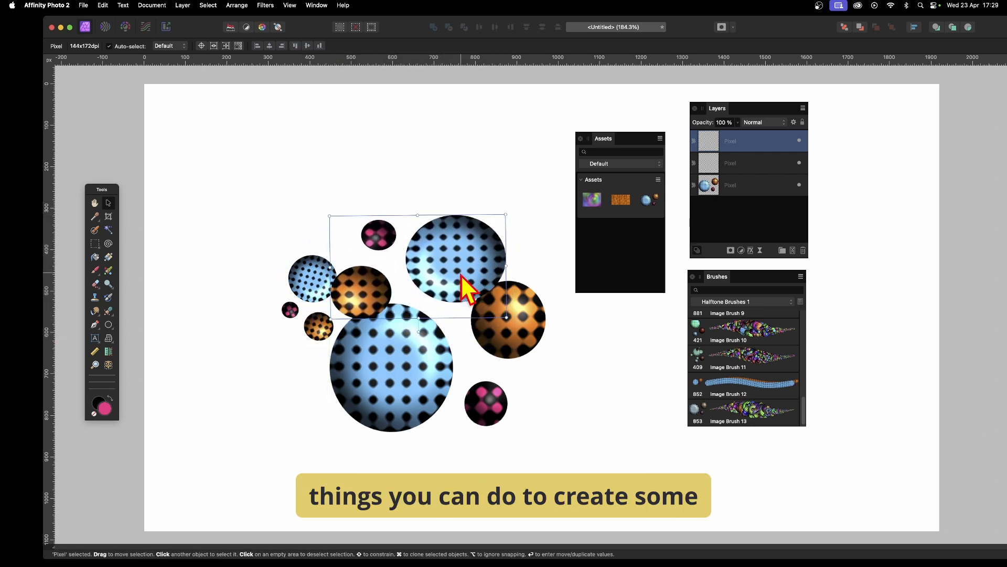
Select all three circle layers, group them, and rasterise the group into a single pixel layer
click(236, 165)
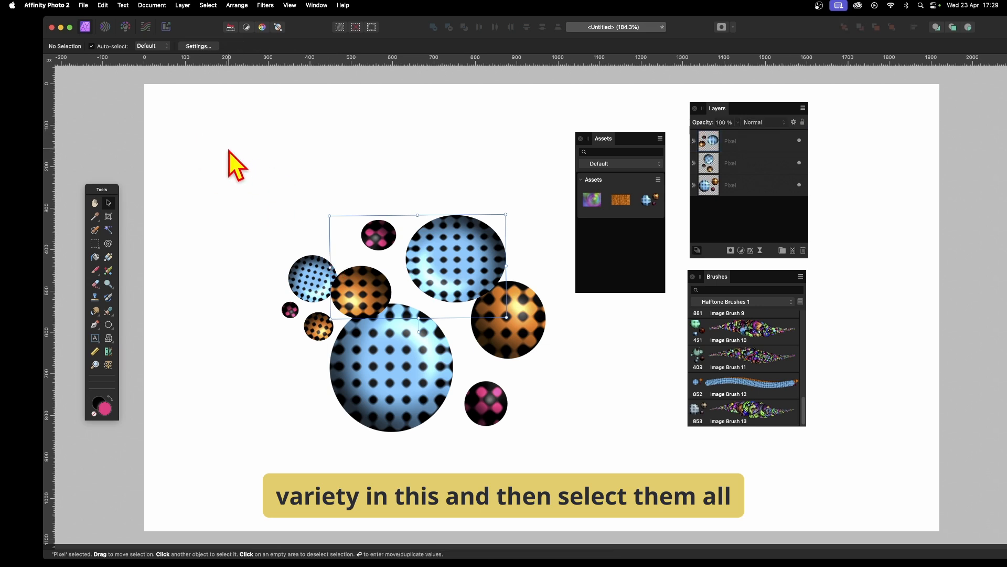
drag(228, 150, 619, 473)
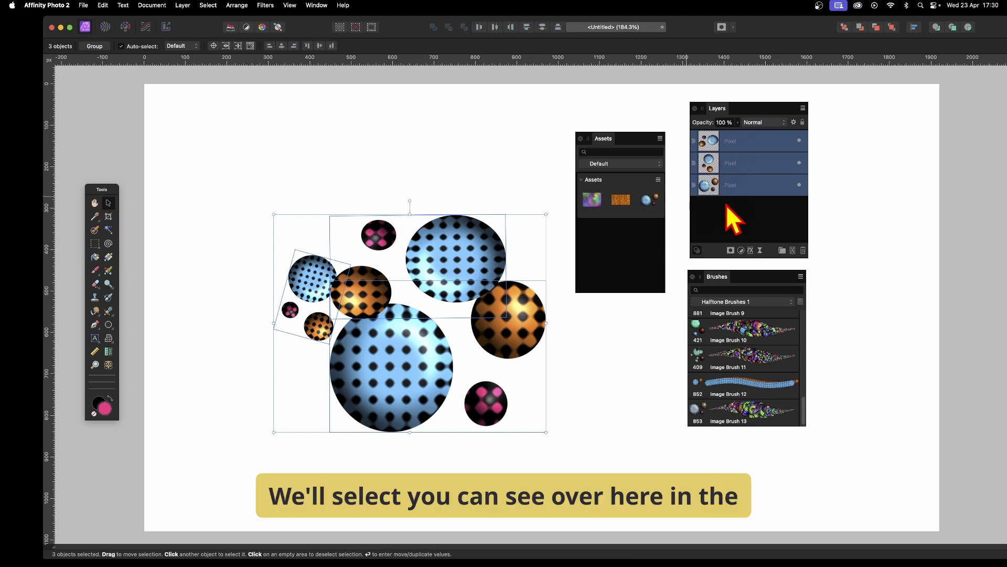
right_click(749, 146)
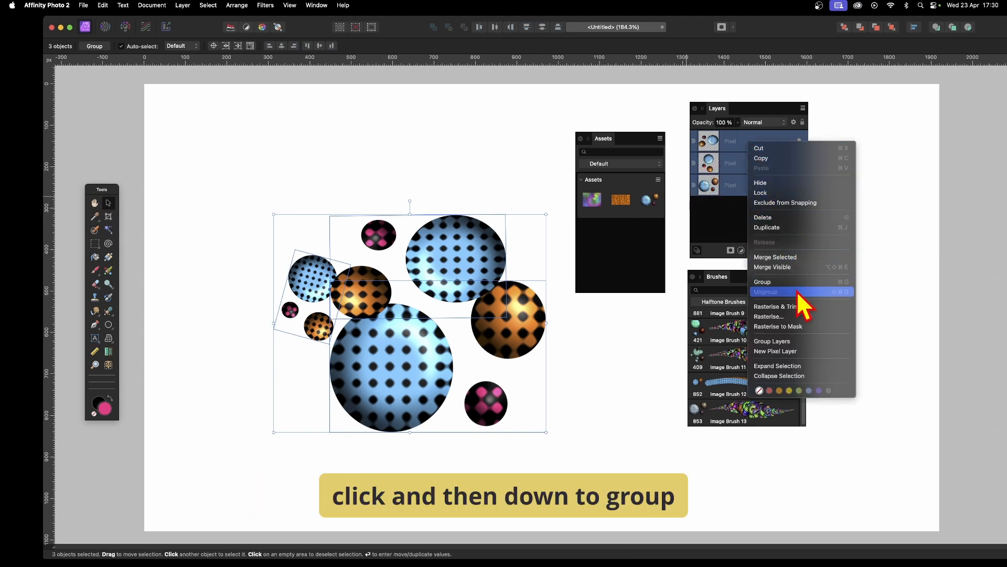
click(783, 286)
right_click(759, 138)
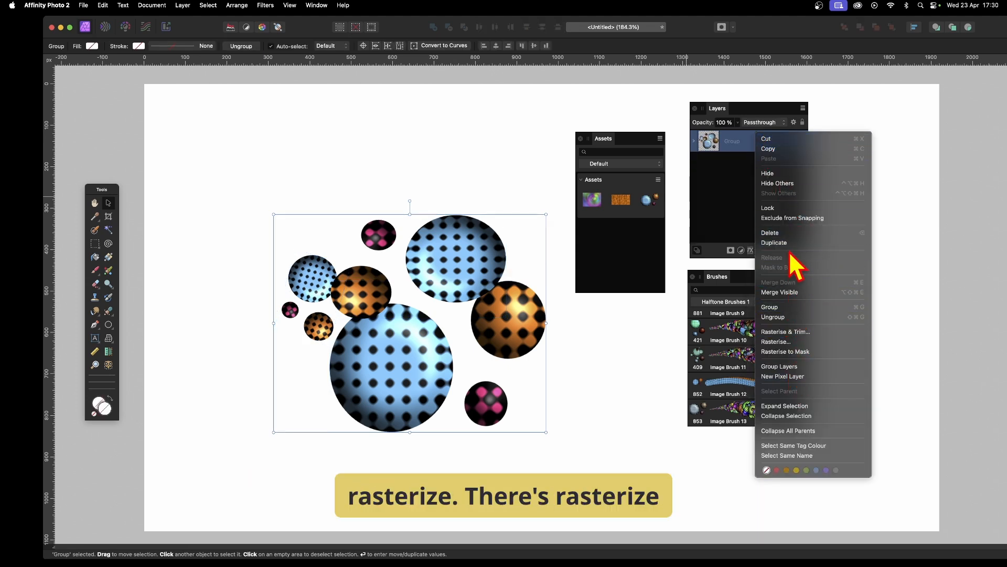
click(797, 341)
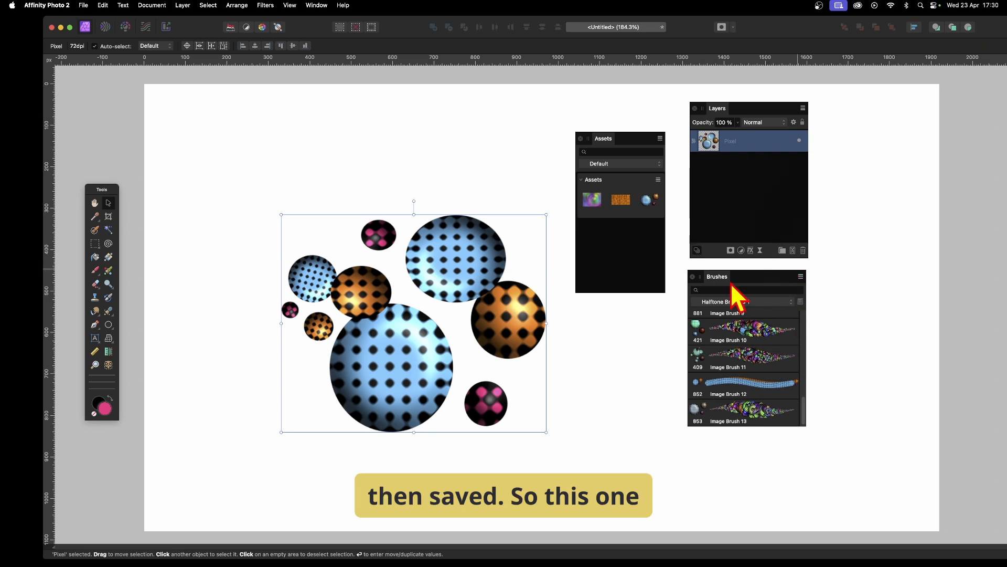
Create a new brush from the selected circles in the Halftone Brushes 1 category and delete the source layer
mouse_move(718, 281)
mouse_down()
mouse_move(627, 305)
mouse_move(622, 282)
mouse_up()
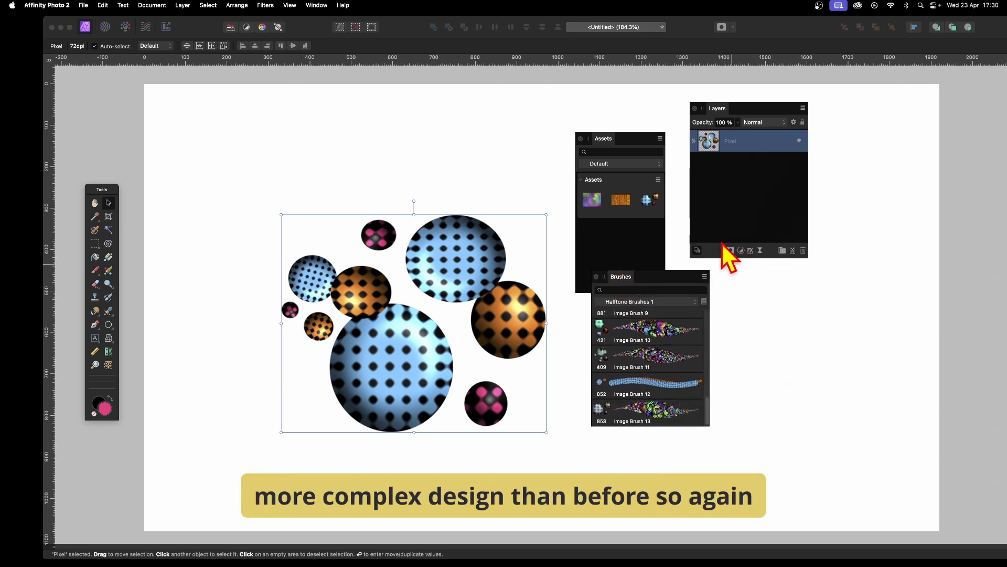
click(705, 276)
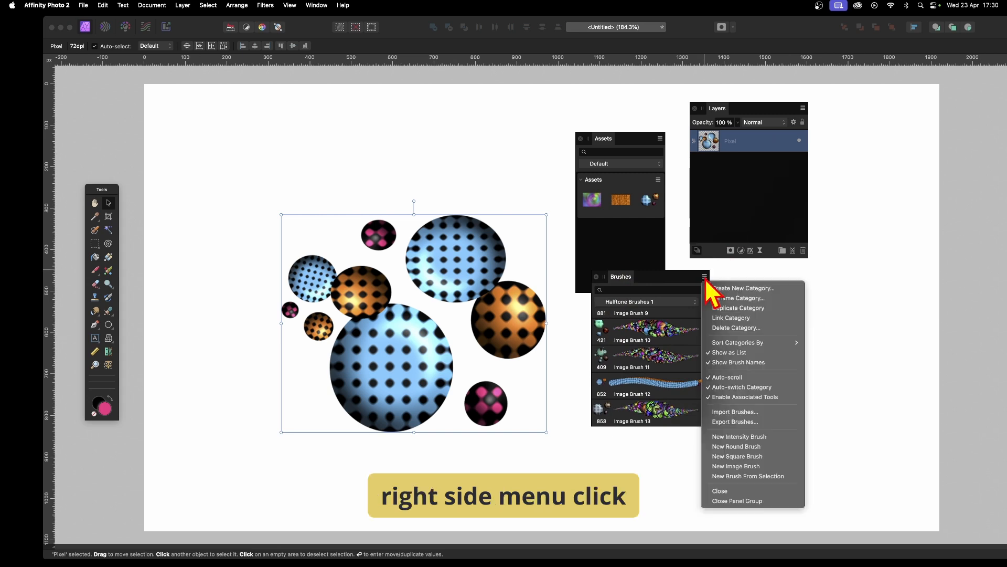
click(754, 477)
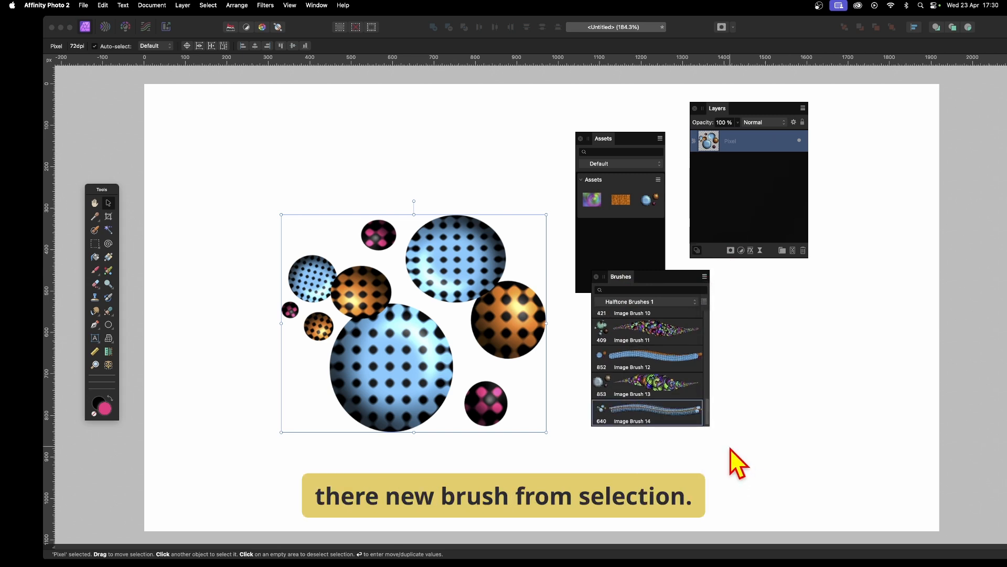
key(Delete)
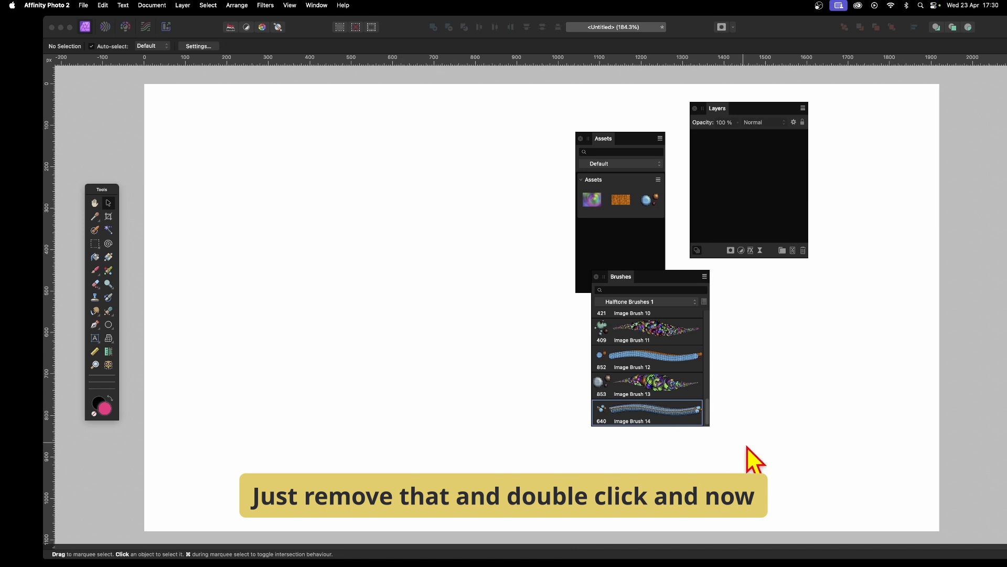
Edit the newest brush, setting size jitter to 81% and size to 309.2 px, and reduce its spacing
double_click(653, 411)
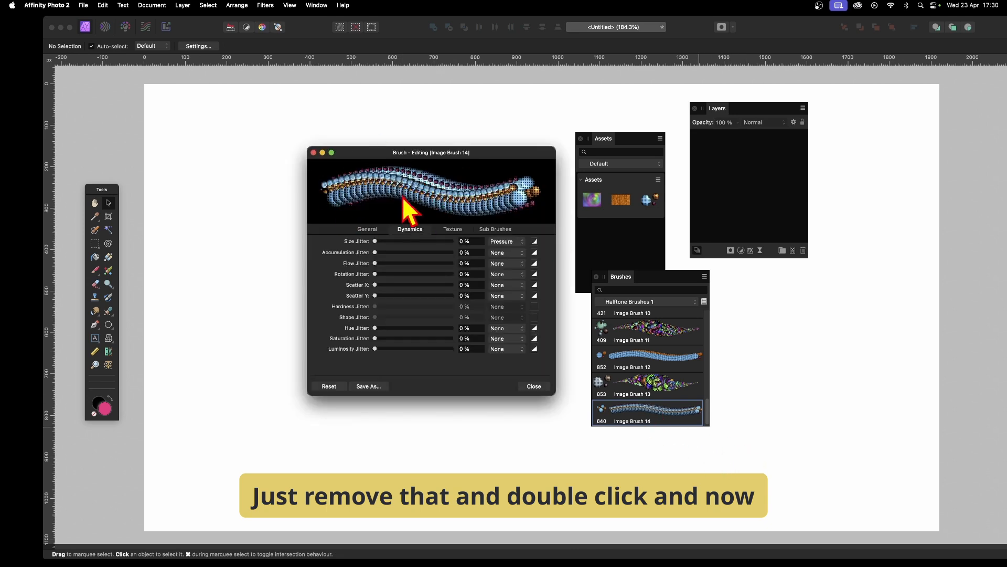
drag(378, 241, 437, 240)
click(367, 231)
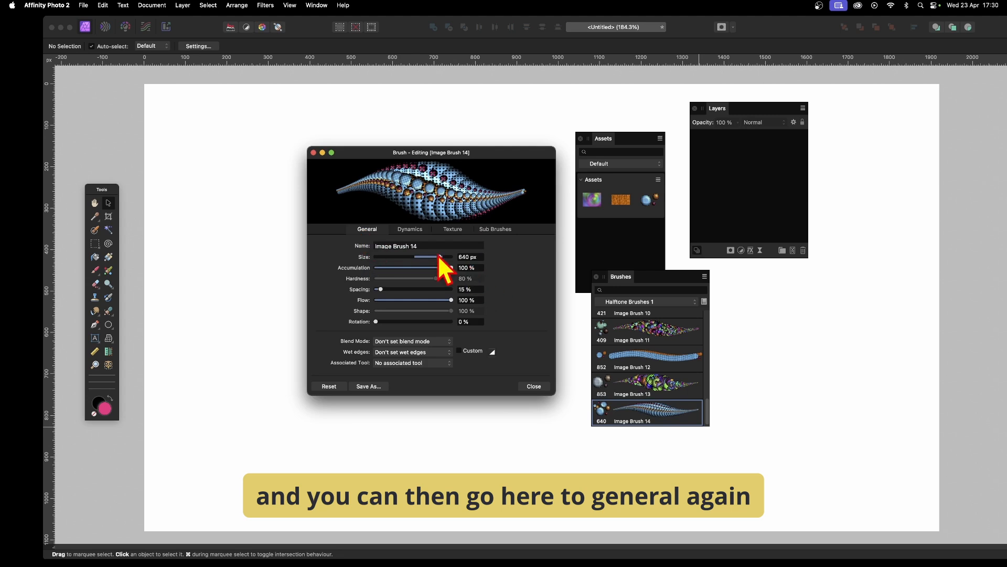
drag(431, 257, 426, 257)
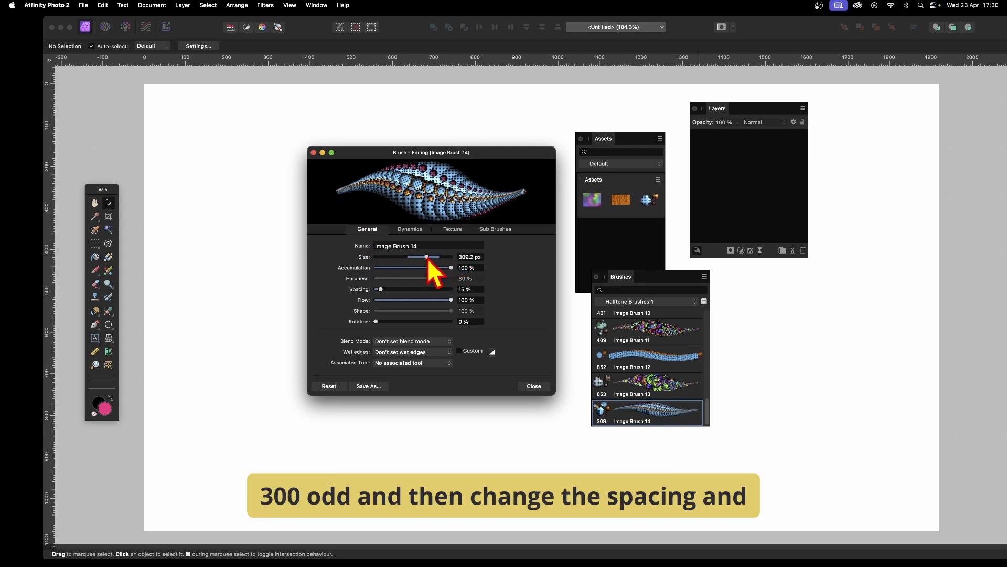
drag(380, 289, 378, 289)
Set the brush's rotation jitter to 100%, hue jitter to 100% and saturation jitter to 52%, and finish editing it
click(415, 230)
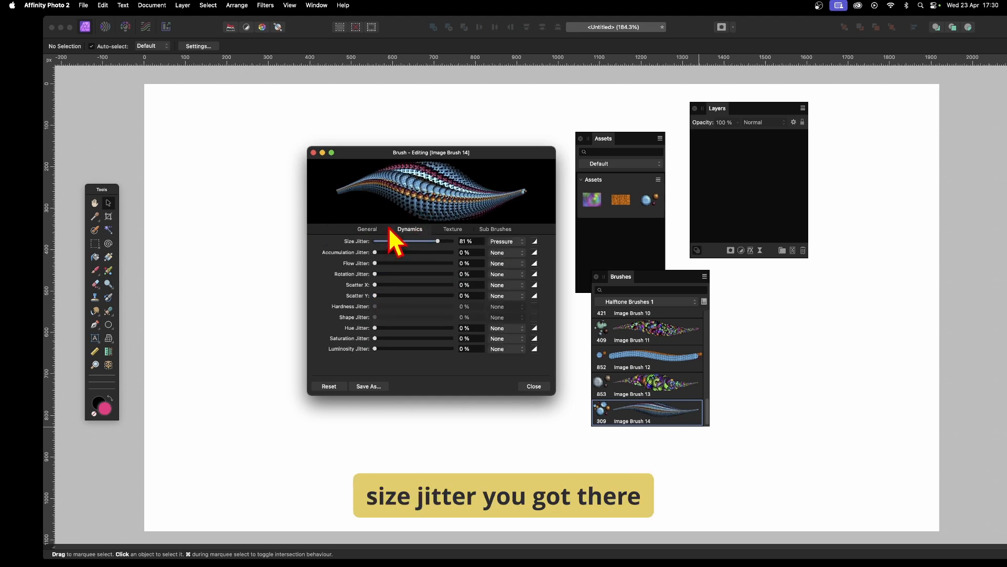
drag(374, 273, 452, 274)
drag(383, 329, 461, 331)
drag(374, 339, 414, 339)
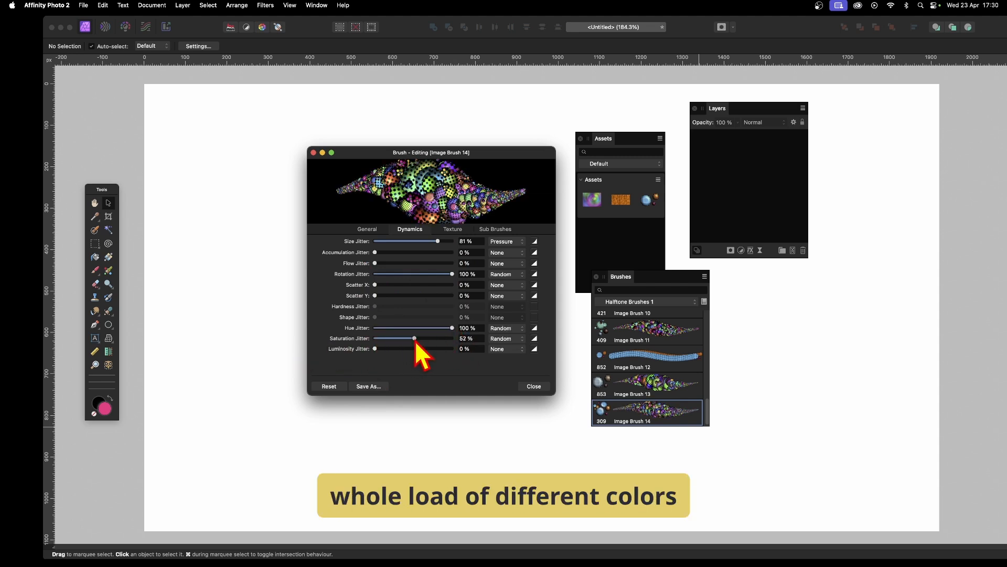
click(534, 386)
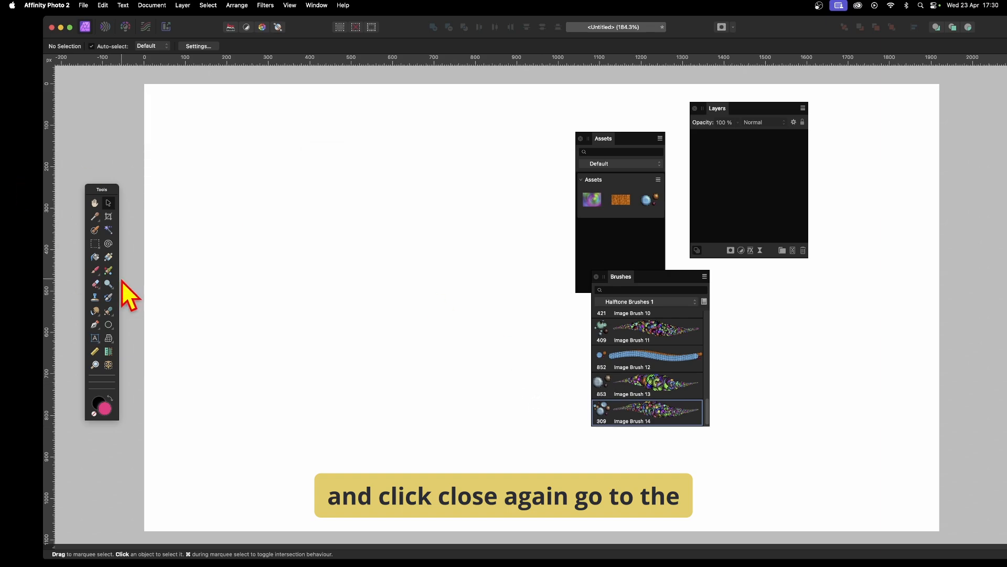
Paint across the whole page with the new halftone brush at 309.2 px width
click(95, 270)
mouse_move(373, 175)
mouse_down()
mouse_move(450, 212)
mouse_move(509, 82)
mouse_move(922, 140)
mouse_move(910, 450)
mouse_move(414, 377)
mouse_move(270, 310)
mouse_move(337, 102)
mouse_move(157, 191)
mouse_move(173, 210)
mouse_up()
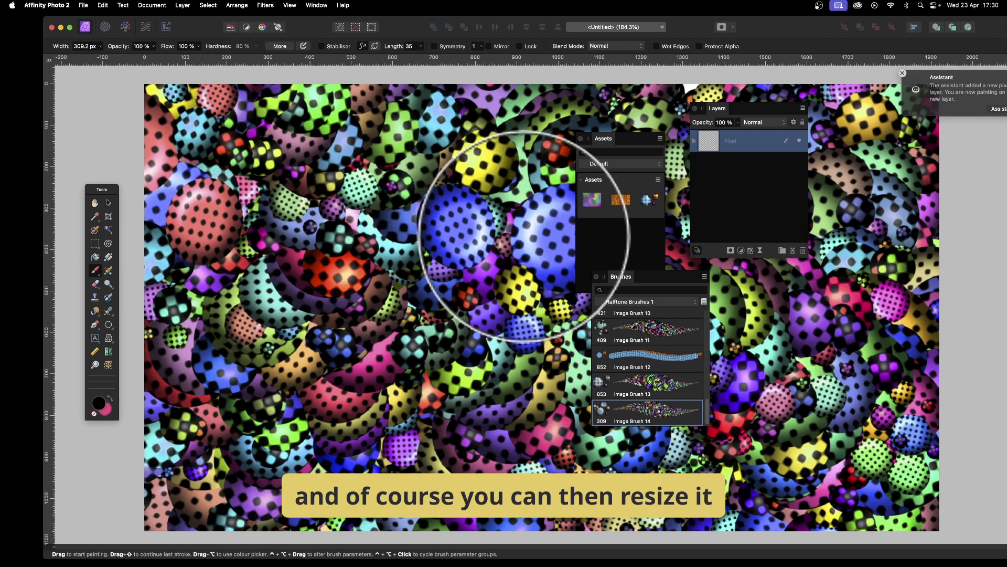
drag(225, 119, 108, 49)
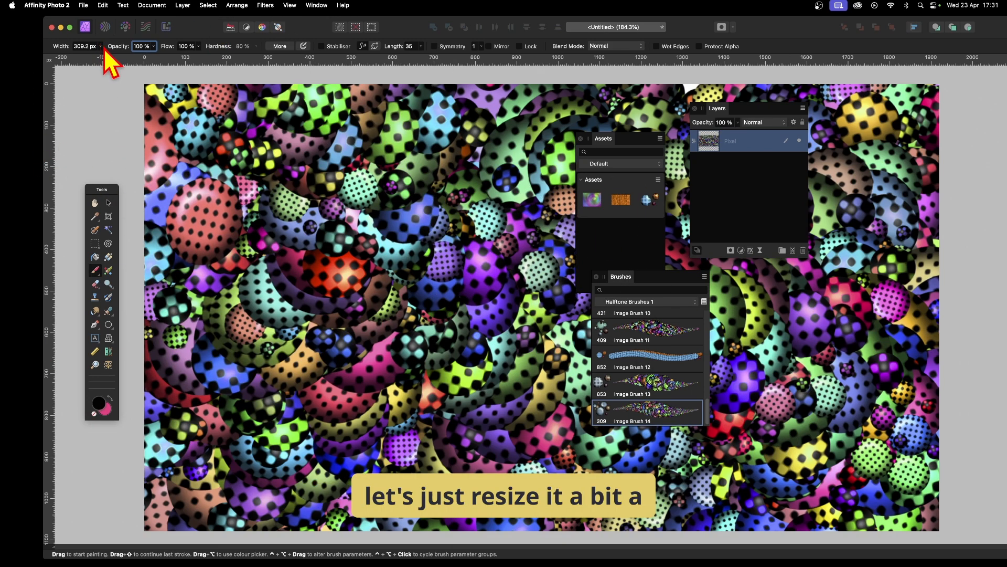
Reduce the brush width to 150 px and paint smaller circles over the existing pattern
click(101, 47)
click(97, 51)
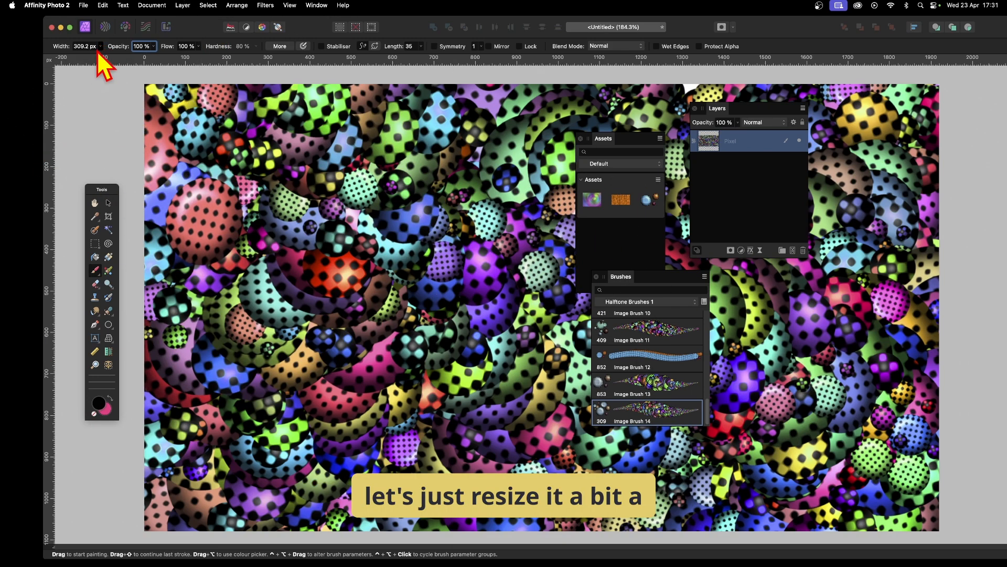
click(100, 46)
drag(97, 56, 89, 56)
mouse_move(346, 195)
mouse_down()
mouse_move(446, 204)
mouse_move(505, 244)
mouse_move(476, 159)
mouse_move(560, 152)
mouse_up()
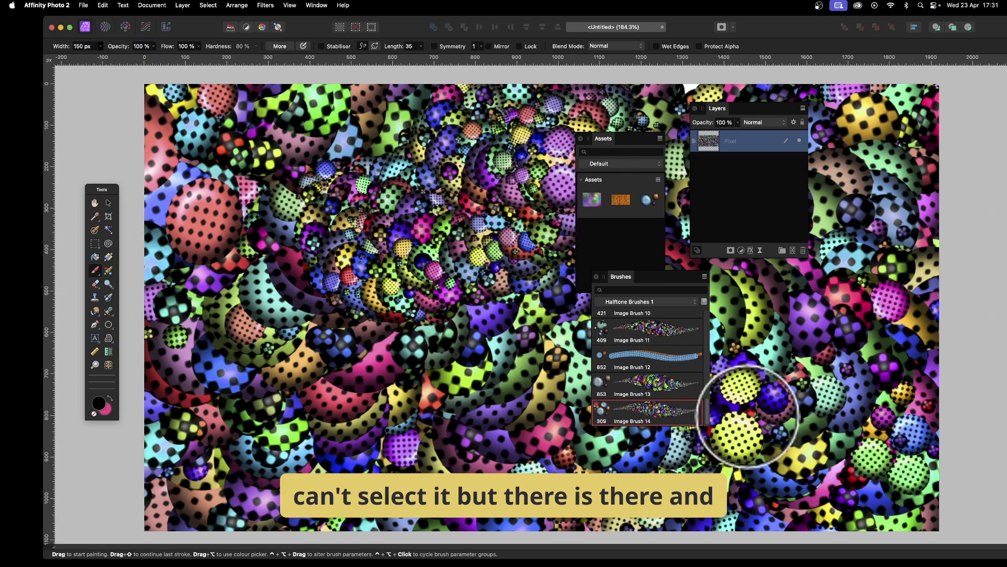
mouse_move(748, 415)
mouse_down()
mouse_move(710, 439)
mouse_move(410, 380)
mouse_move(361, 441)
mouse_move(219, 366)
mouse_move(203, 410)
mouse_move(258, 315)
mouse_move(179, 208)
mouse_move(185, 168)
mouse_move(266, 278)
mouse_move(332, 322)
mouse_up()
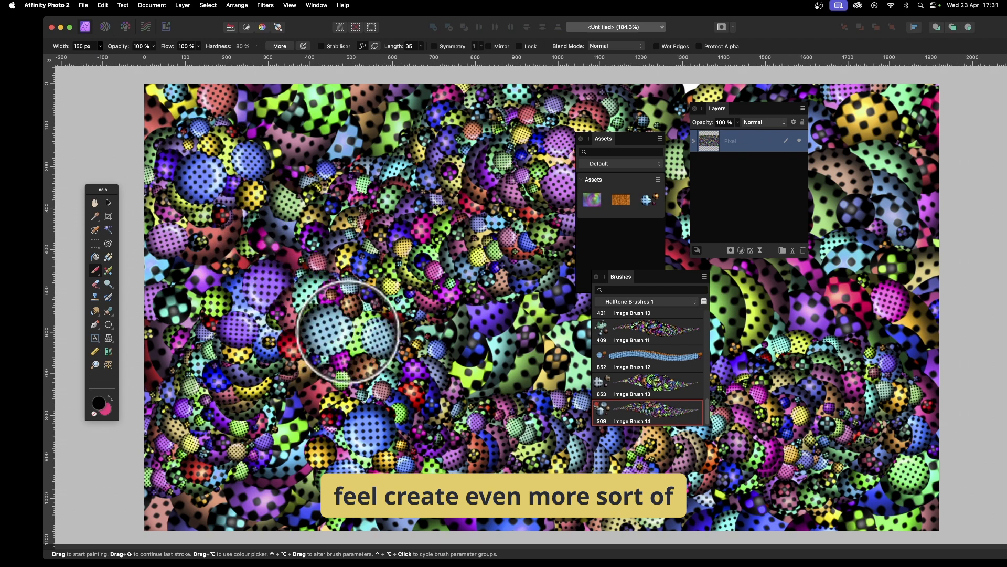
click(413, 102)
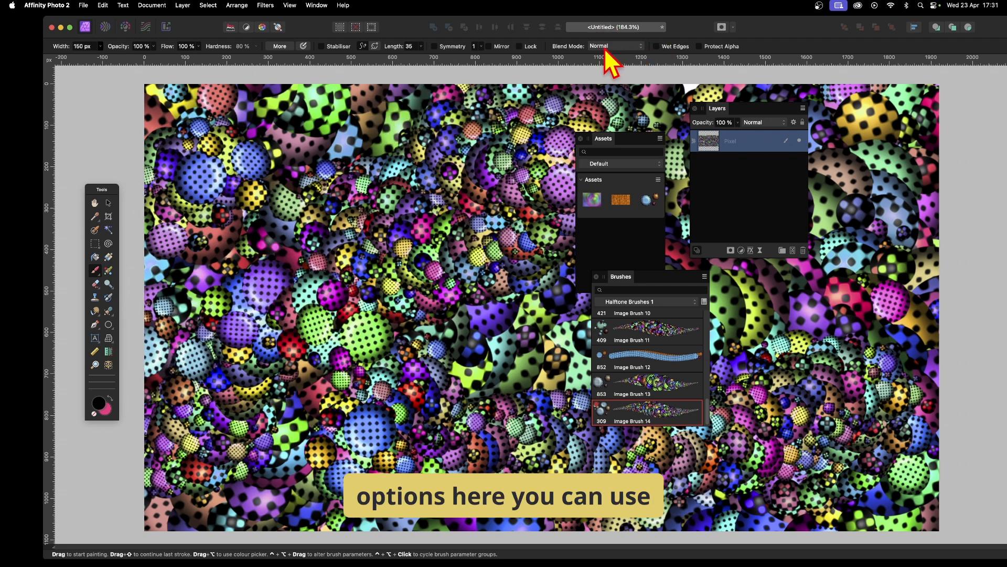
Enable mirror and symmetry for the brush and paint mirrored circles over the existing pattern
click(489, 47)
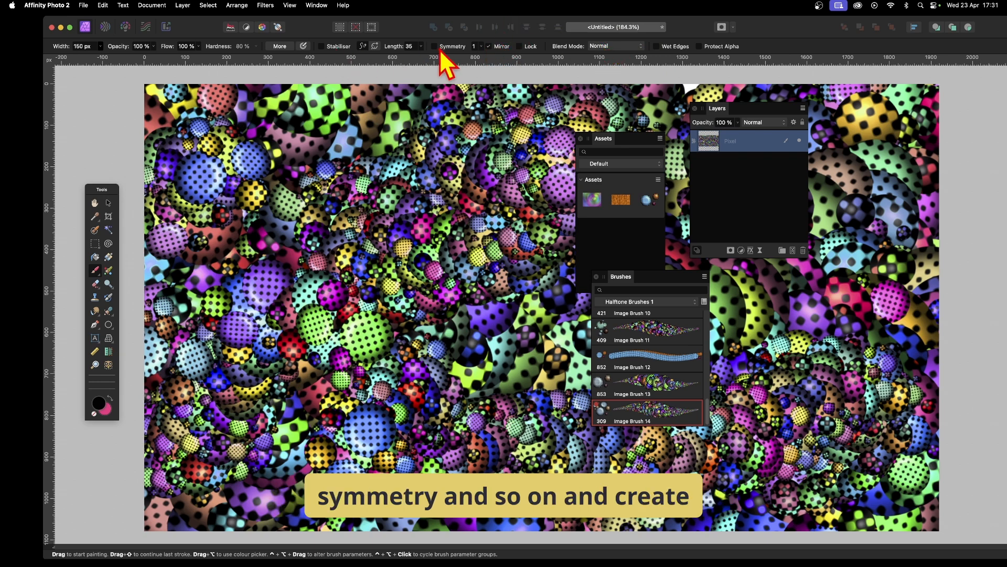
mouse_move(479, 263)
mouse_down()
mouse_move(277, 184)
mouse_move(304, 259)
mouse_move(232, 141)
mouse_move(367, 393)
mouse_move(201, 411)
mouse_up()
click(201, 412)
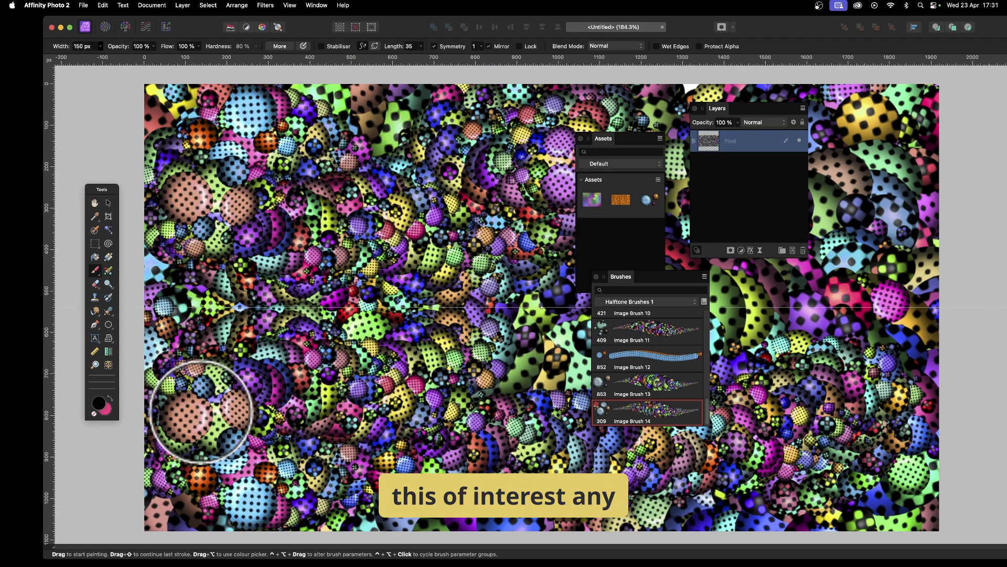